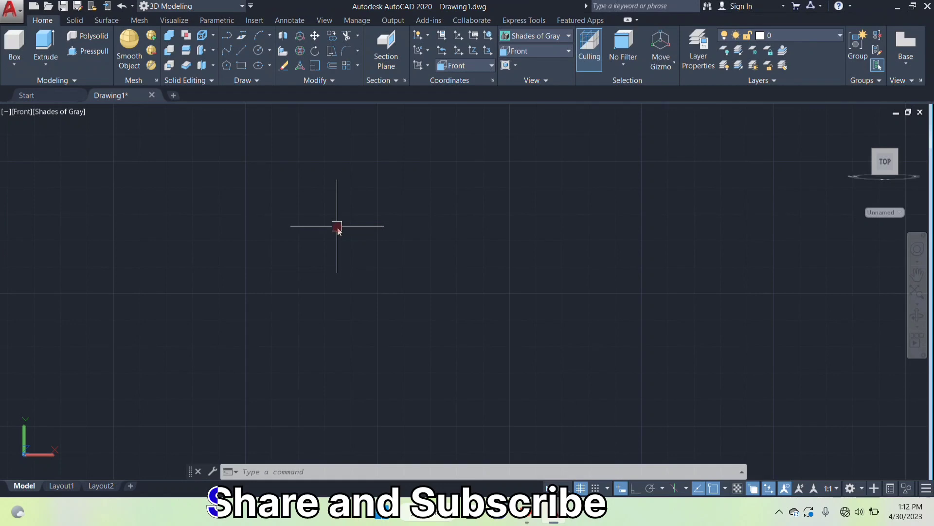
Dismiss a stray empty selection window and start the Line tool.
click(337, 226)
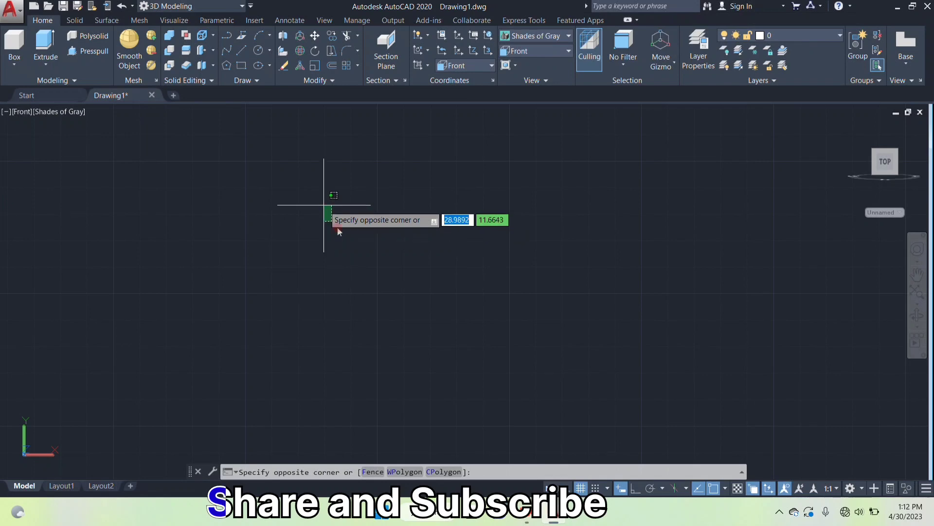
click(375, 241)
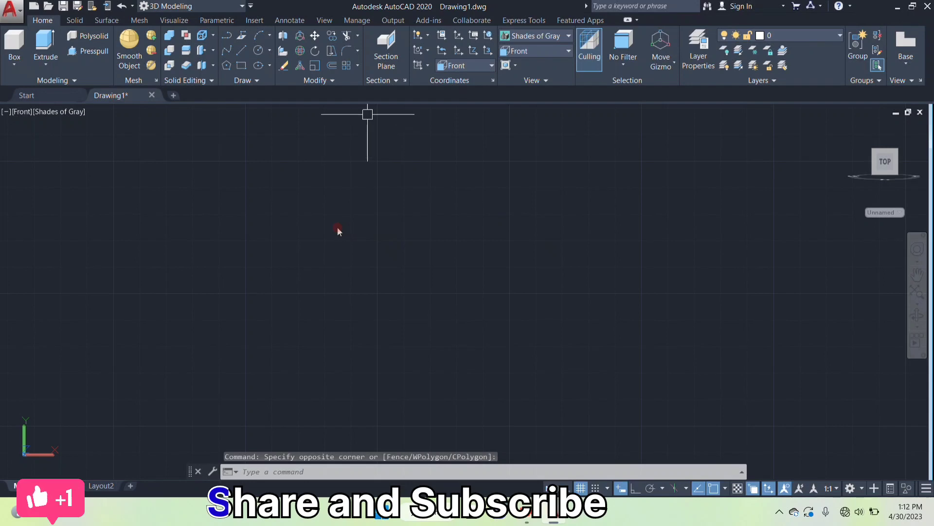
click(244, 50)
Pick the profile's start point, turn on Ortho, and draw the 50-unit base line.
click(289, 393)
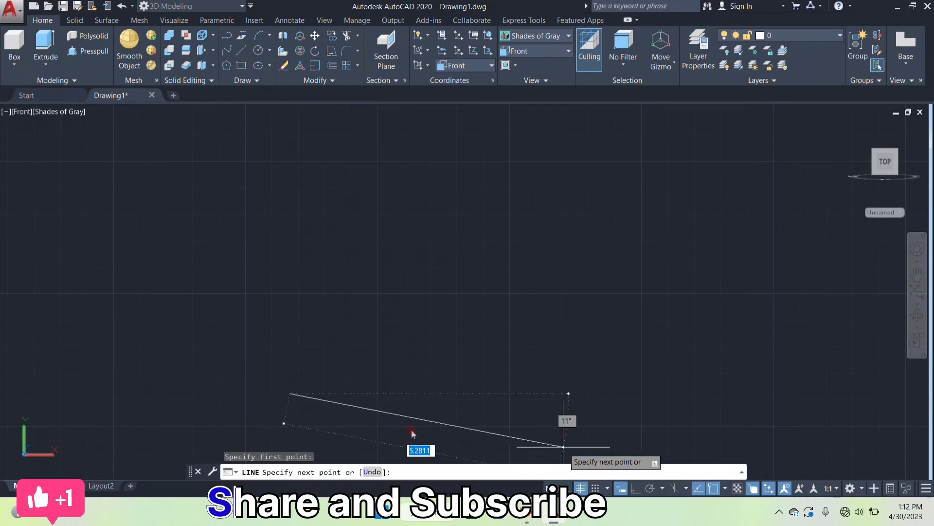
click(635, 488)
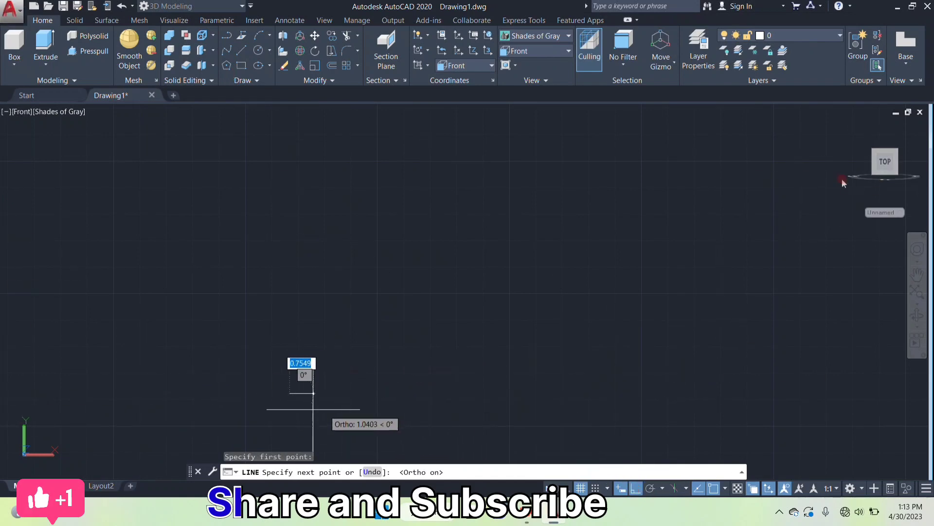
scroll(313, 393, down, 1)
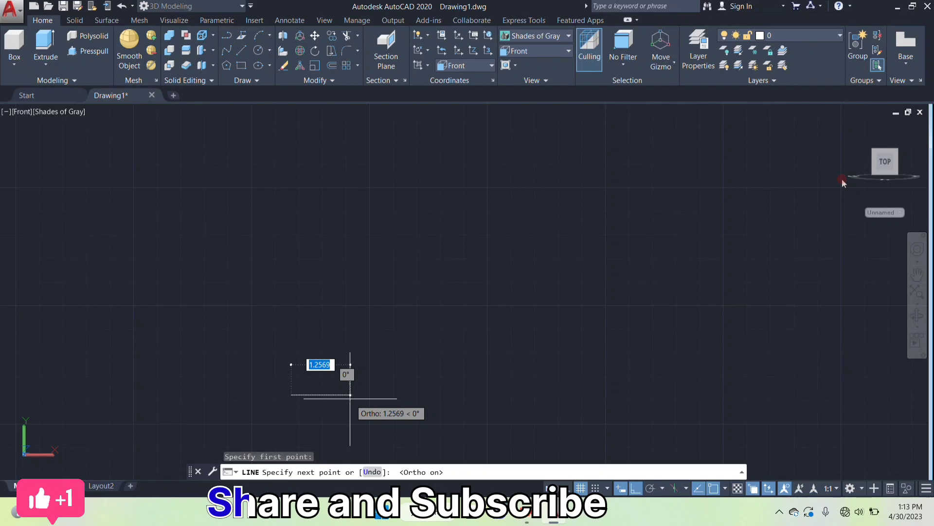
text(50)
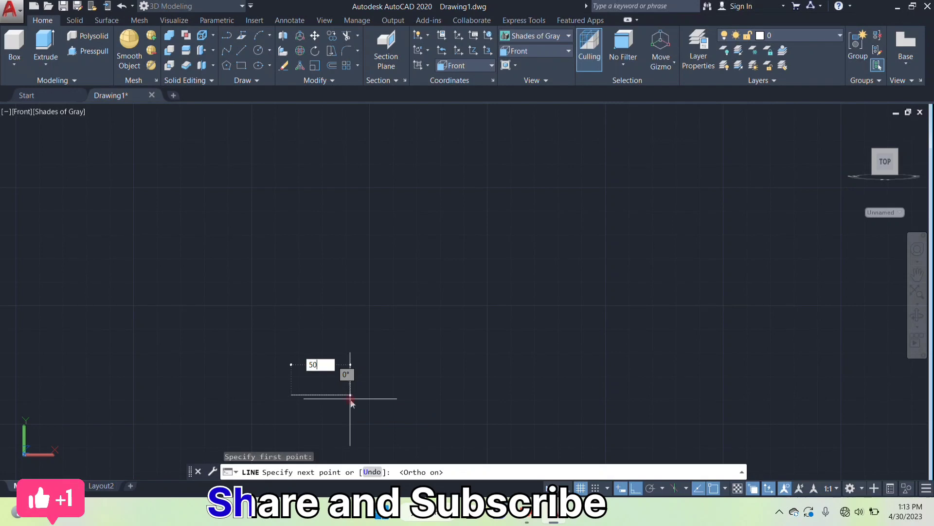
key(Return)
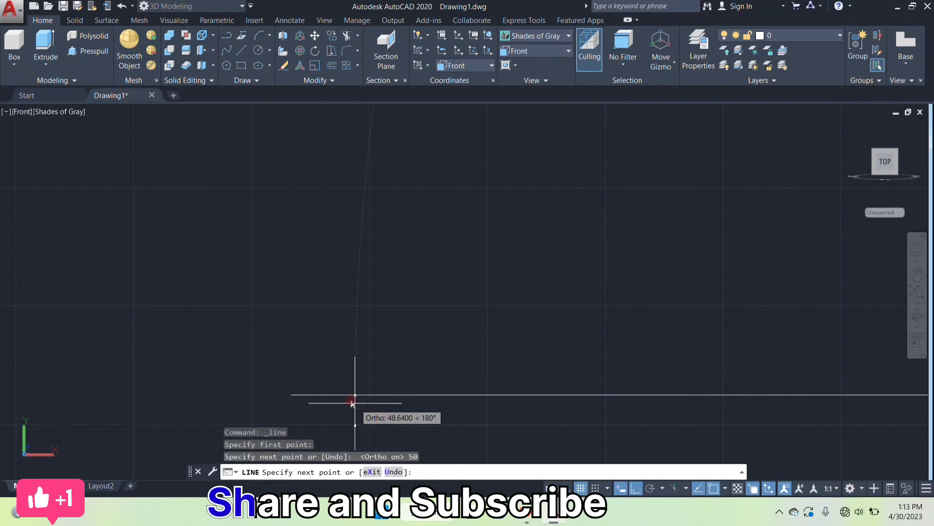
Add the step's 20-unit rise, 40-unit top and 20-unit drop.
scroll(475, 354, down, 5)
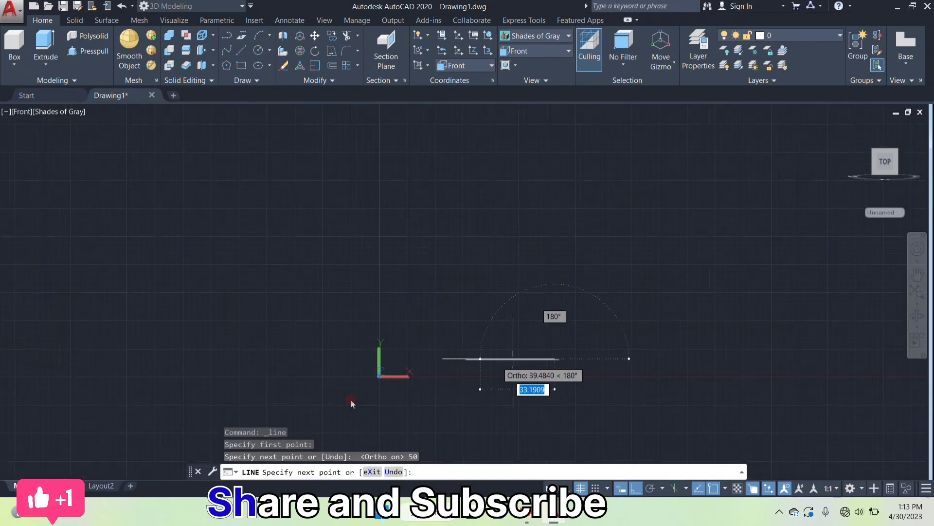
scroll(534, 359, down, 1)
scroll(534, 359, down, 1)
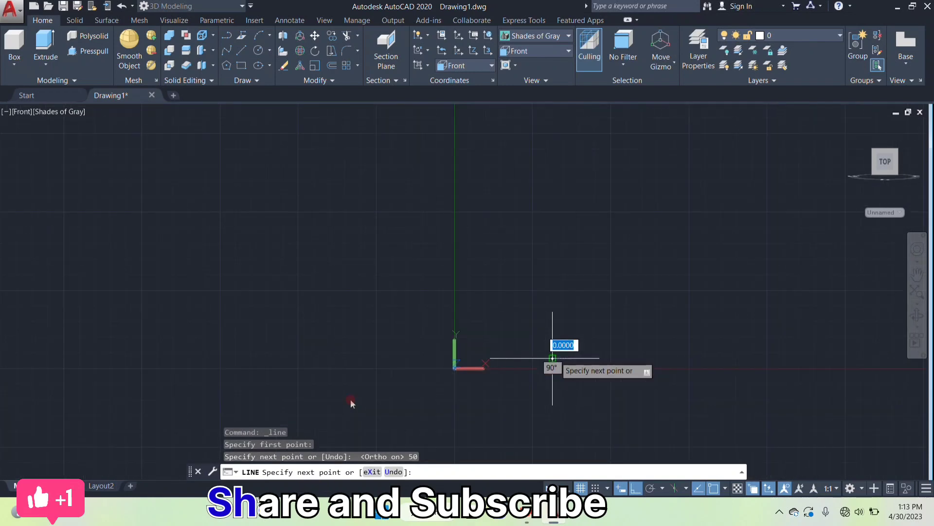
scroll(559, 365, up, 5)
scroll(517, 341, up, 2)
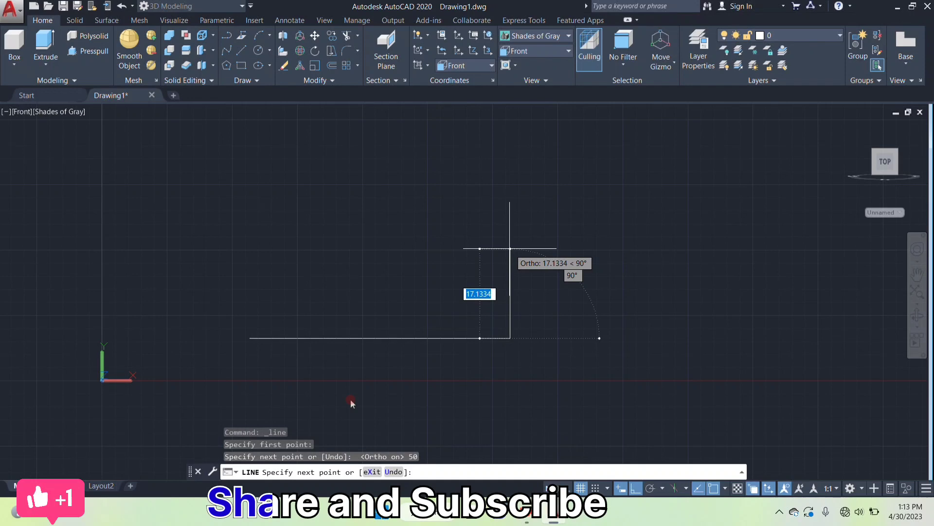
text(20)
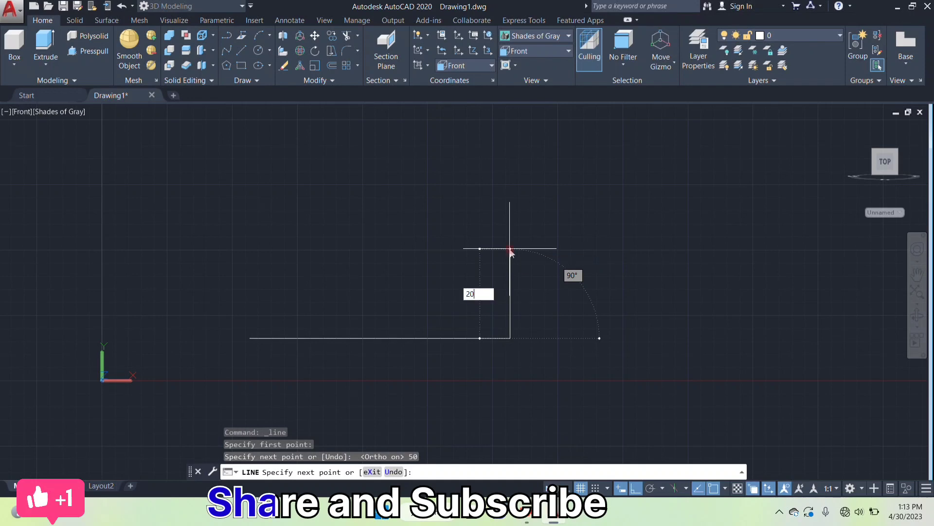
key(Return)
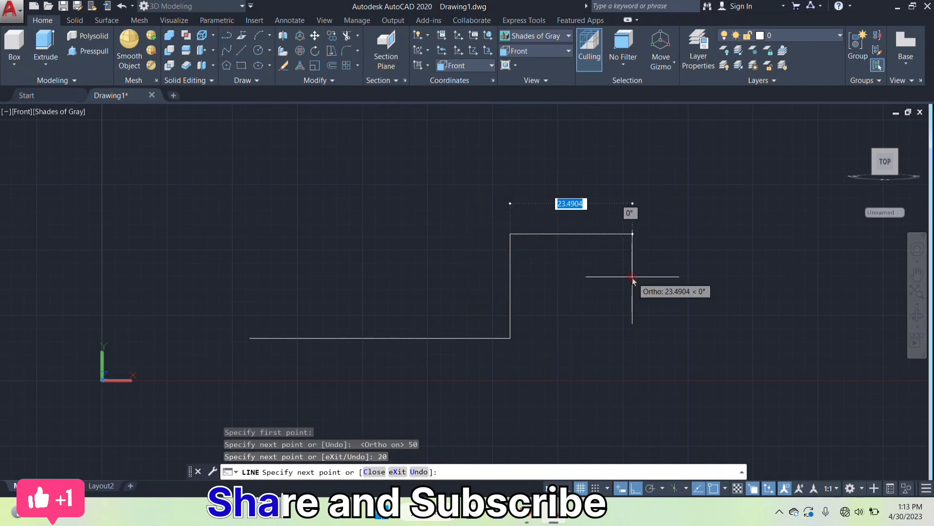
text(40)
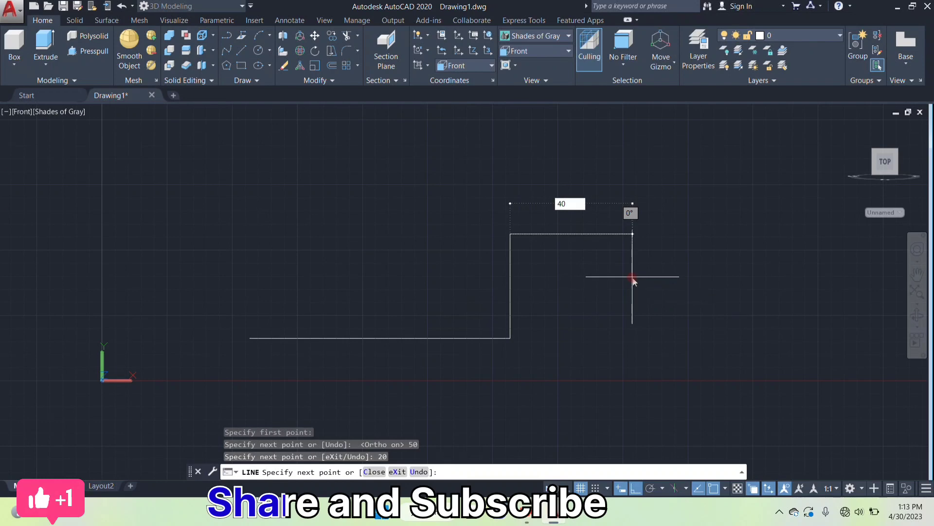
key(Return)
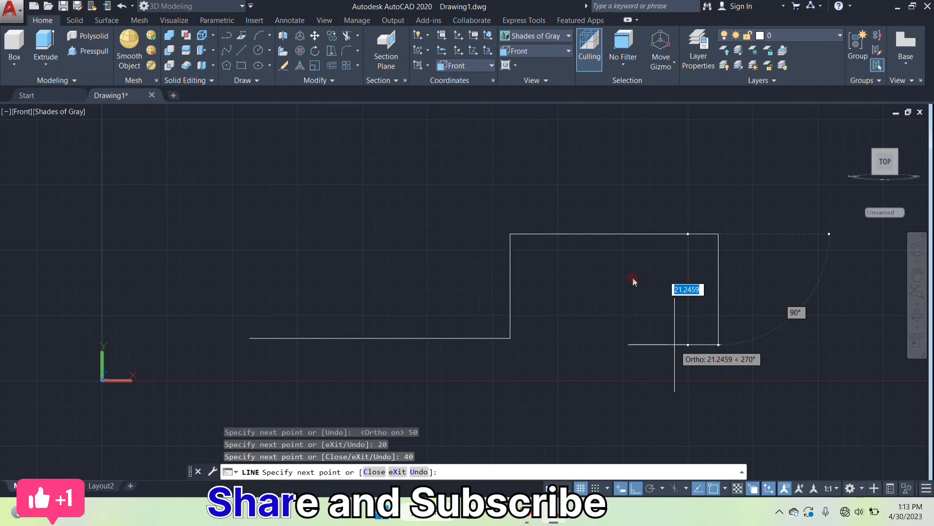
text(20)
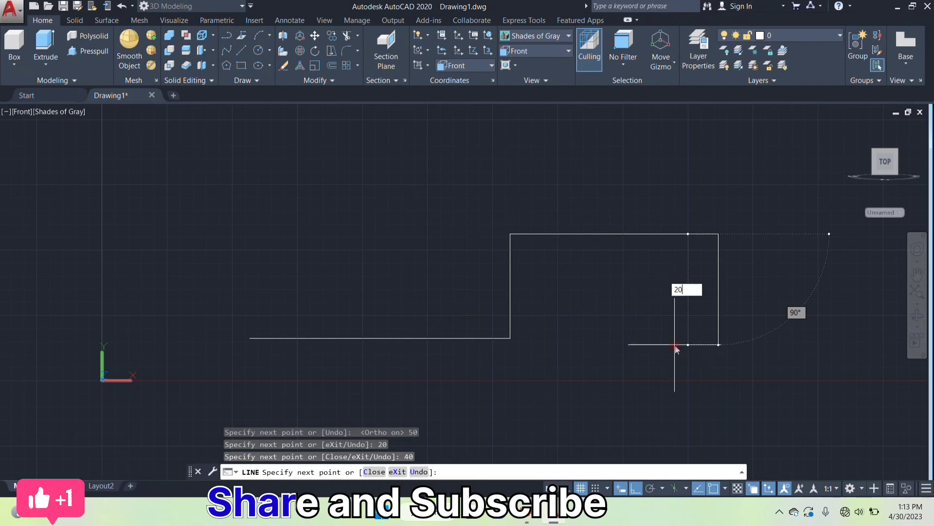
key(Return)
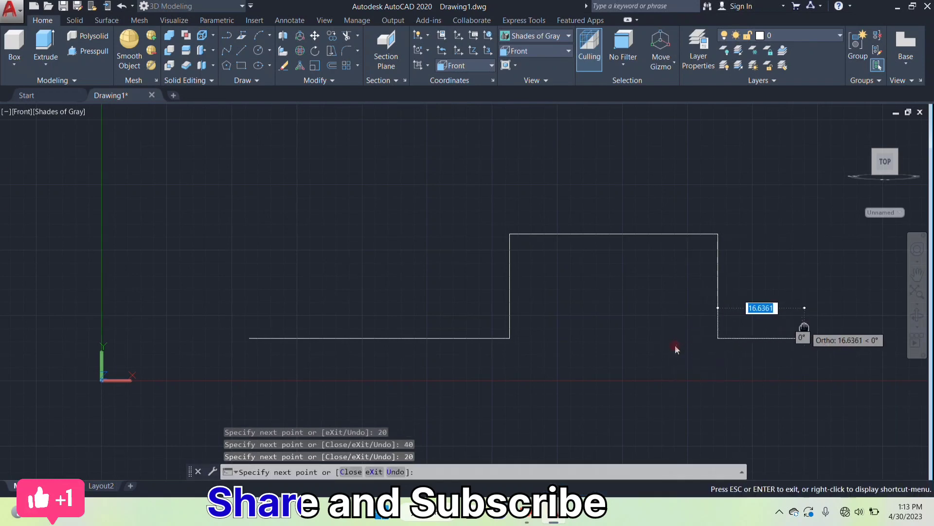
Continue the outline with a 40-unit horizontal segment and a 40-unit rise.
middle_drag(806, 326, 667, 345)
scroll(675, 346, down, 2)
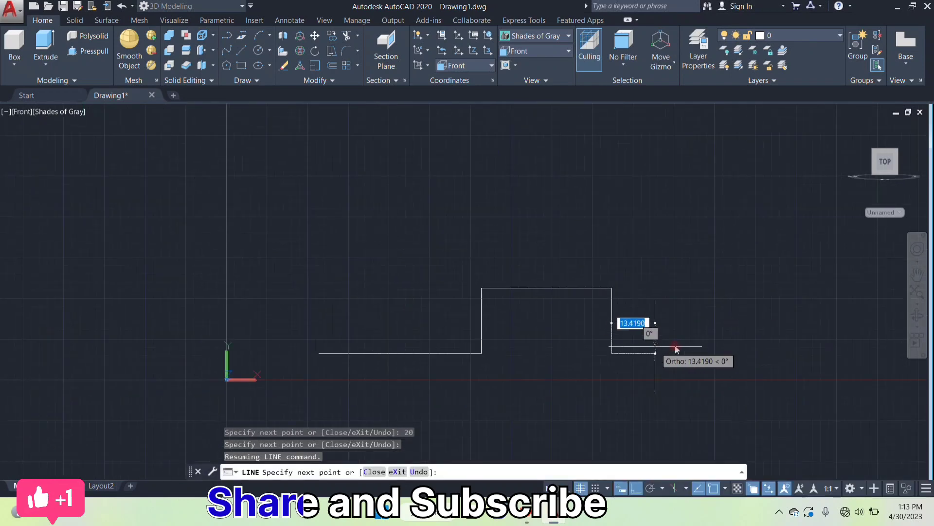
scroll(675, 346, up, 2)
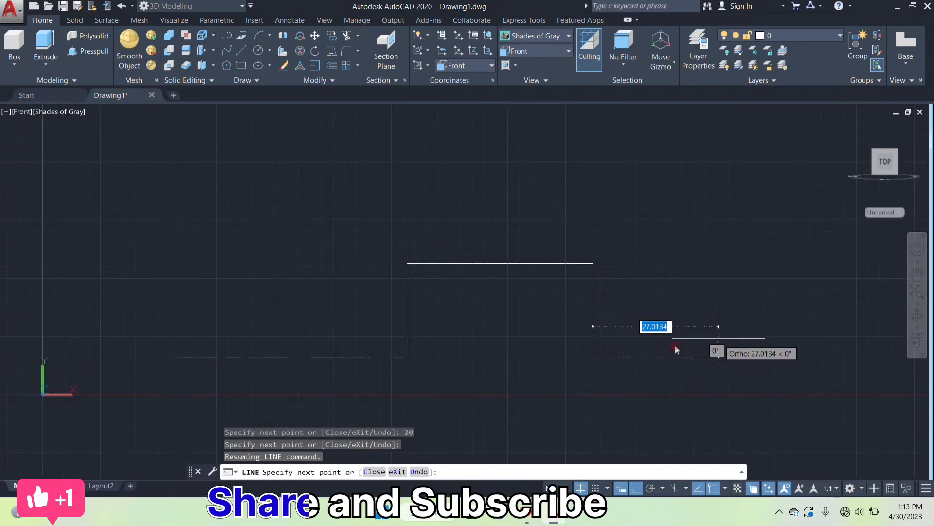
text(40)
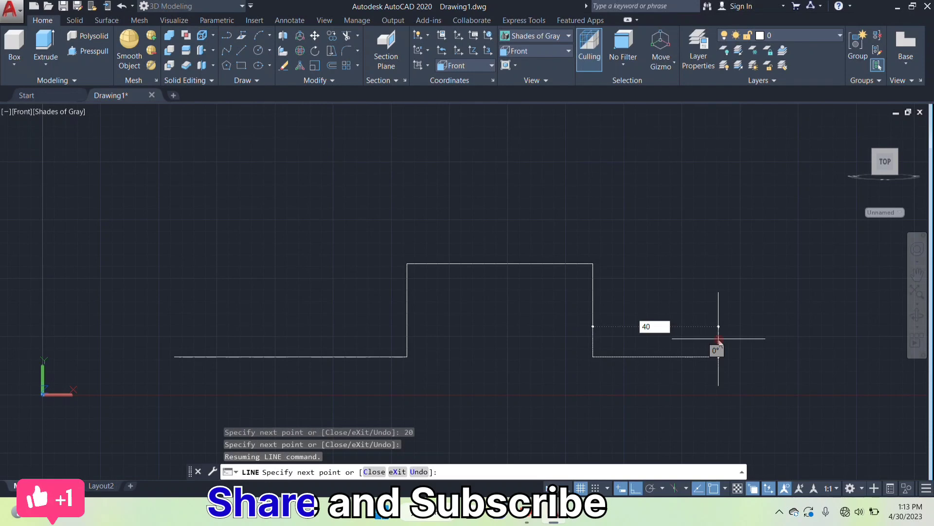
key(Return)
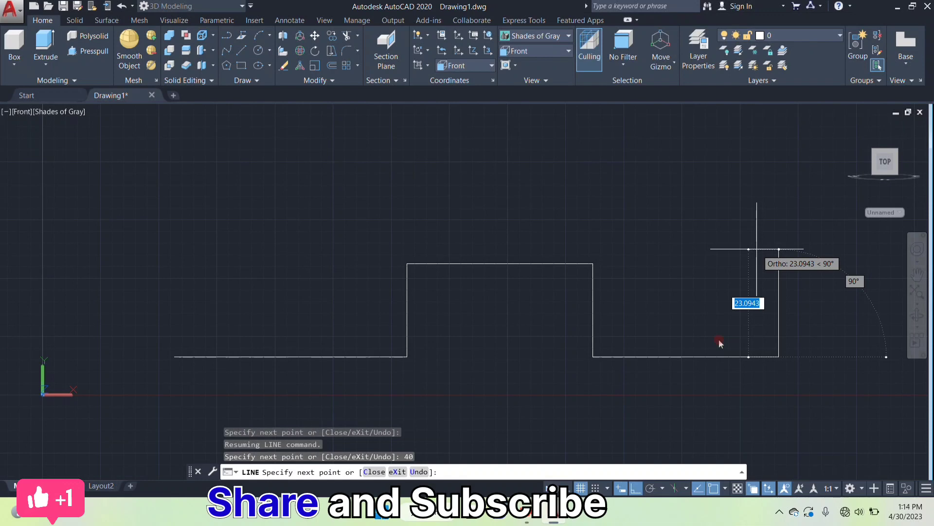
text(40)
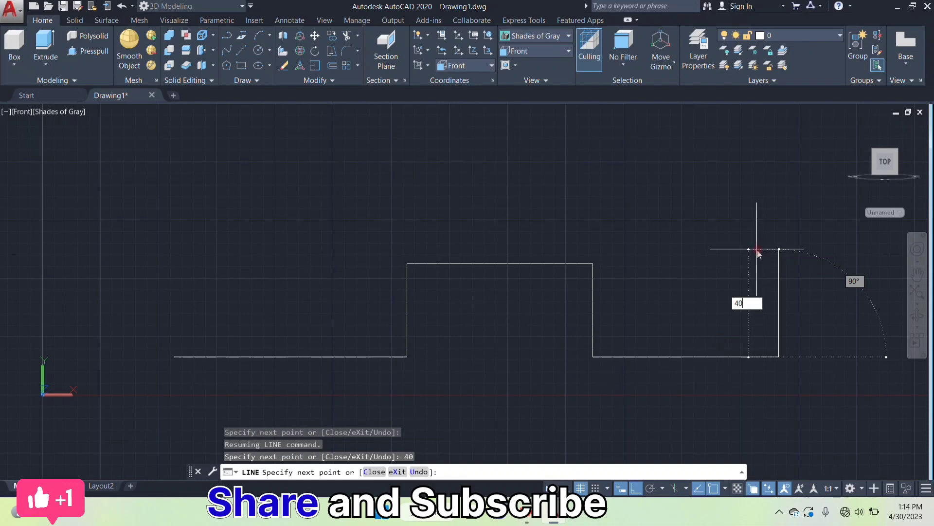
key(Return)
Add a 20-unit horizontal segment and a 30-unit vertical segment.
middle_drag(798, 266, 695, 329)
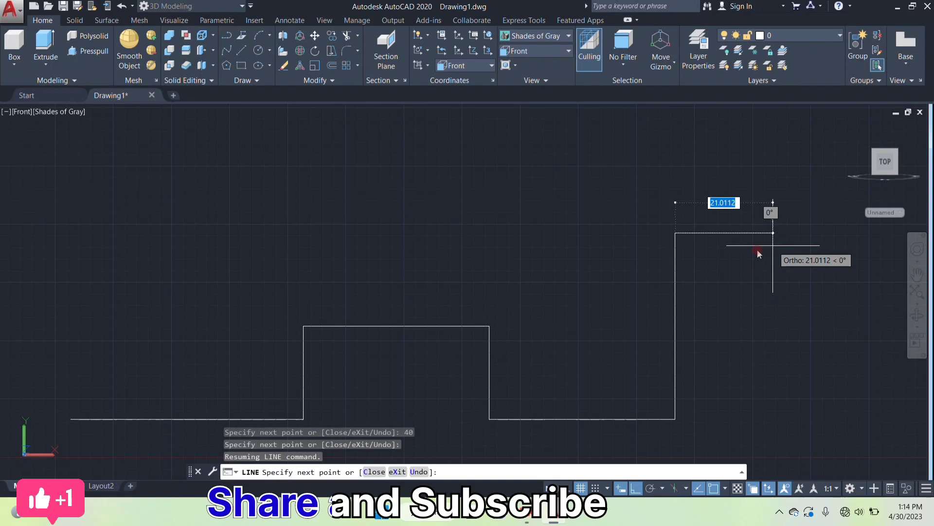
text(2)
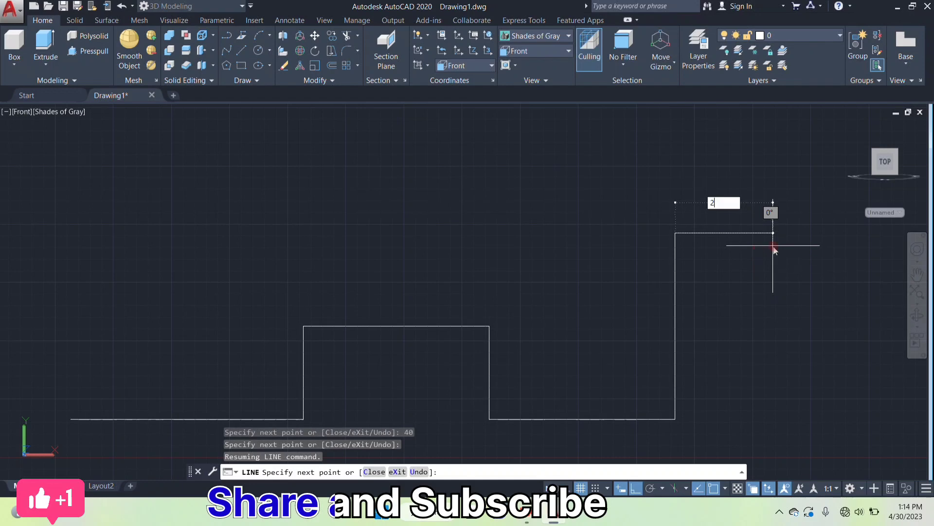
text(0)
key(Return)
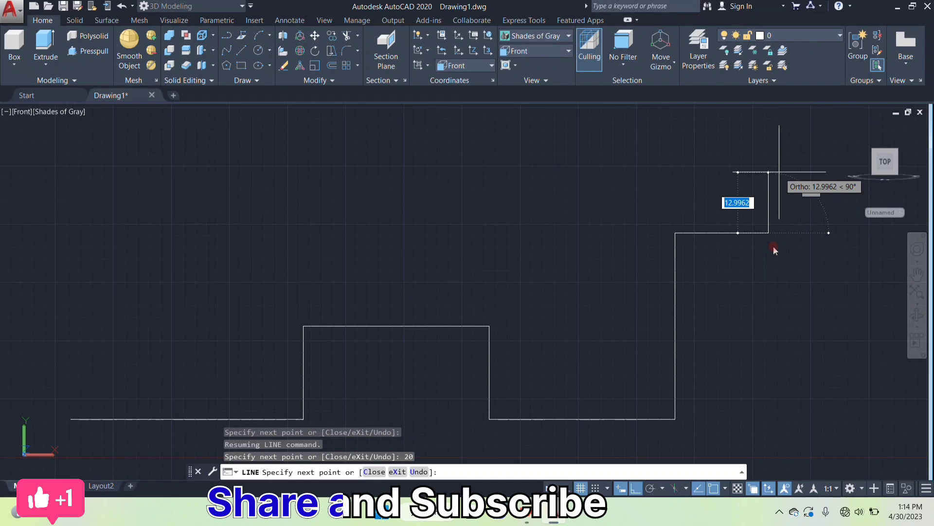
text(30)
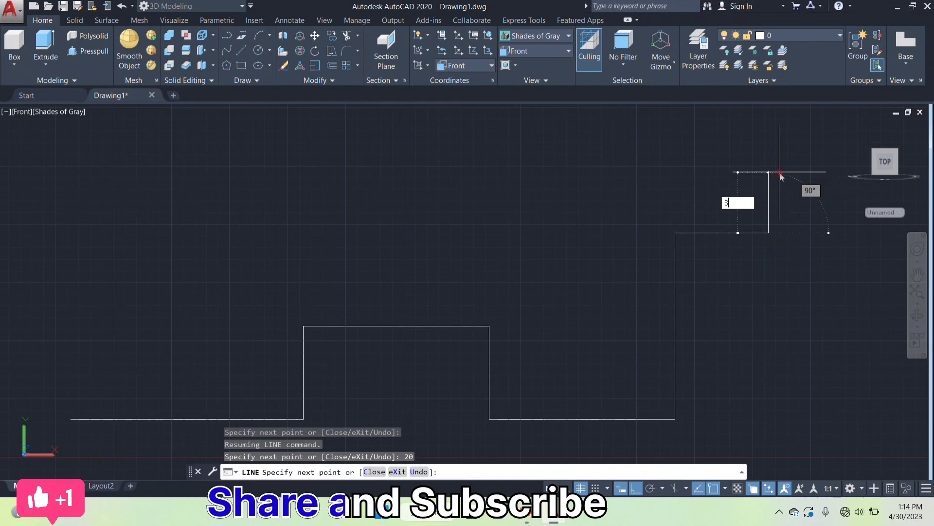
key(Return)
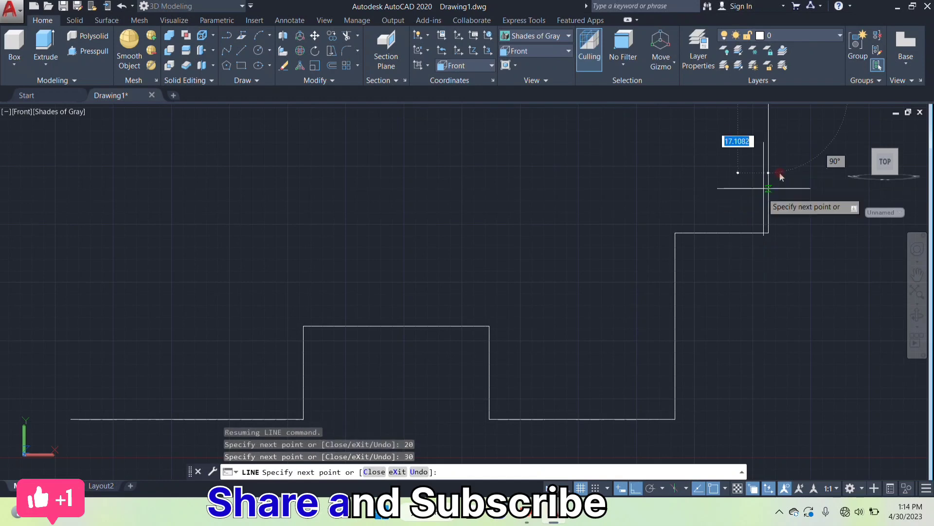
Run the top edge 50 then 30 units left, drop 20 units, and end LINE.
scroll(721, 297, down, 2)
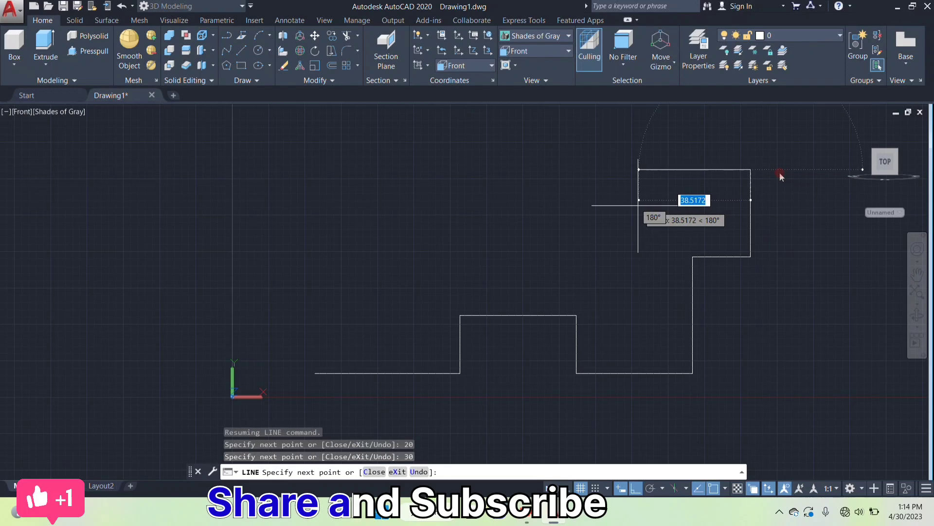
scroll(638, 205, up, 2)
text(50)
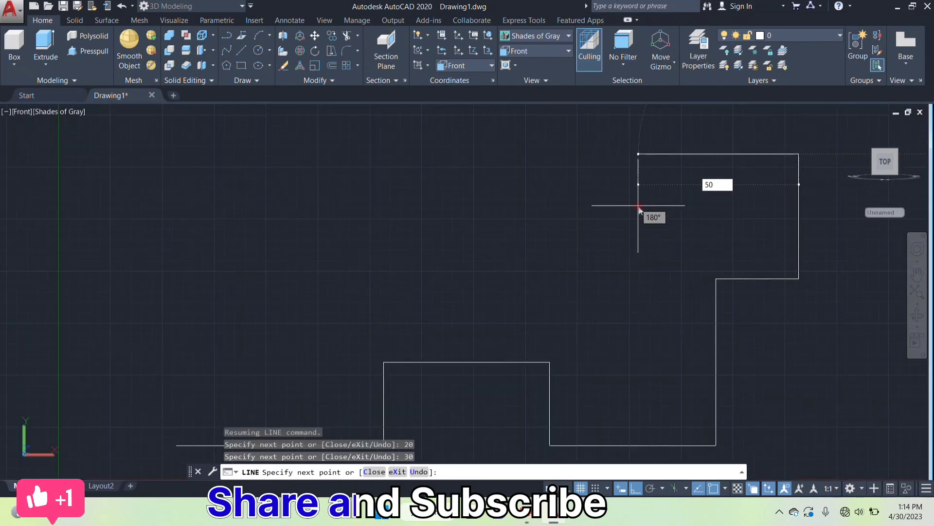
key(Return)
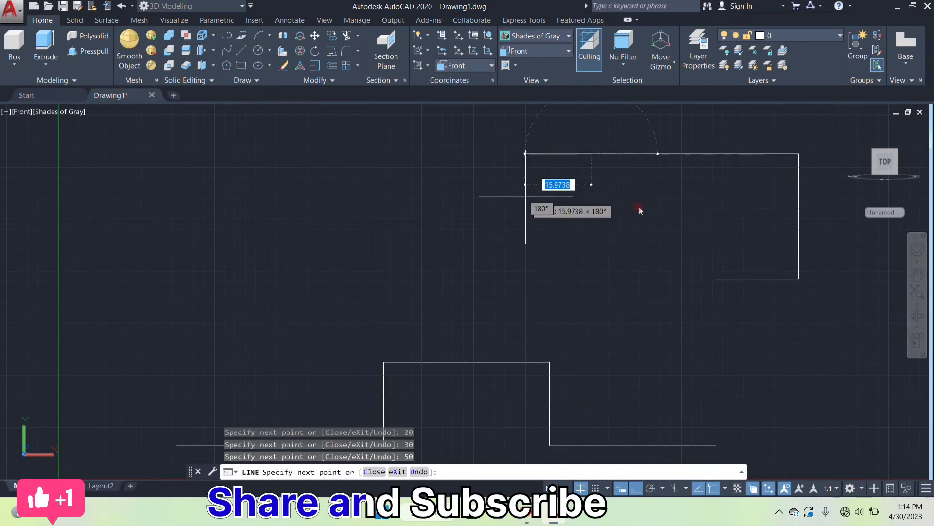
text(30)
key(Return)
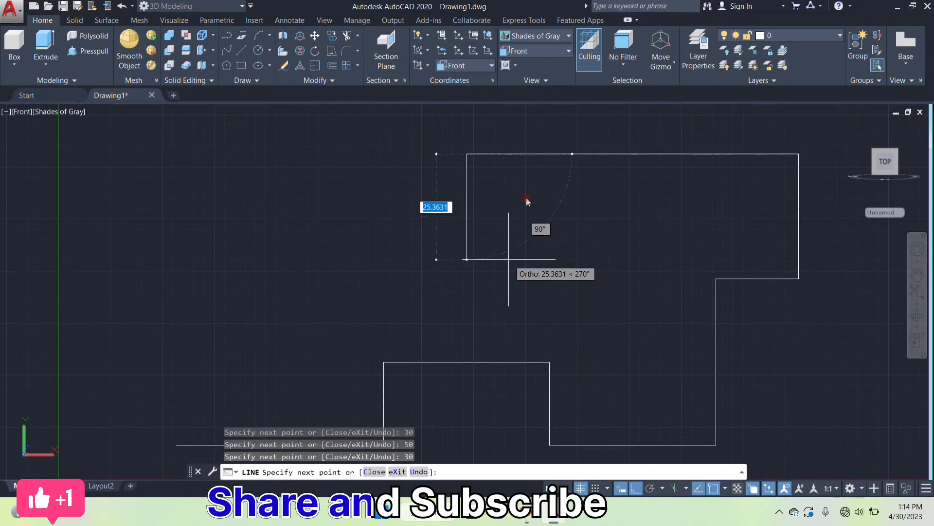
text(20)
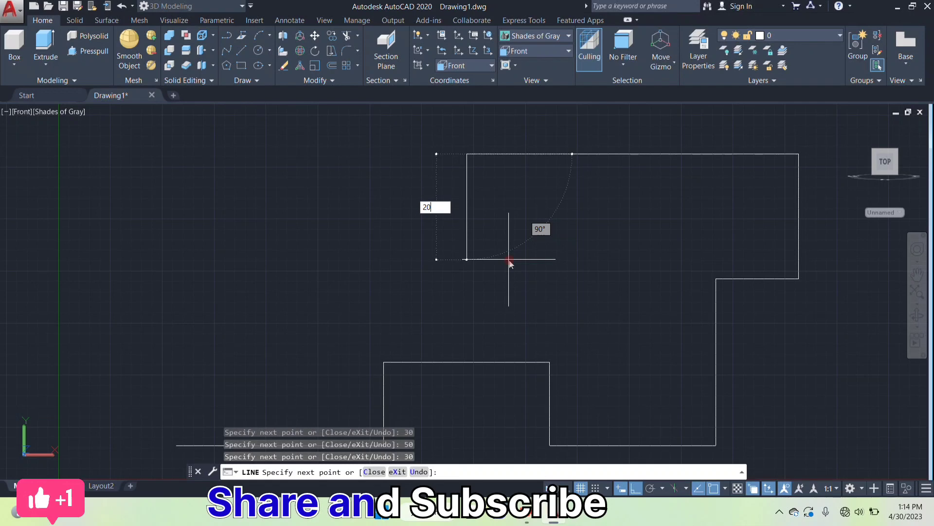
key(Return)
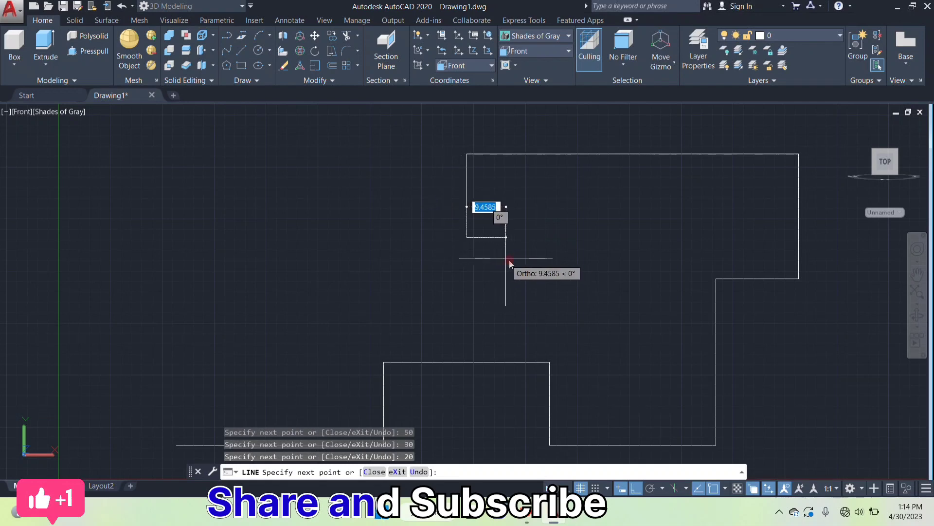
key(Return)
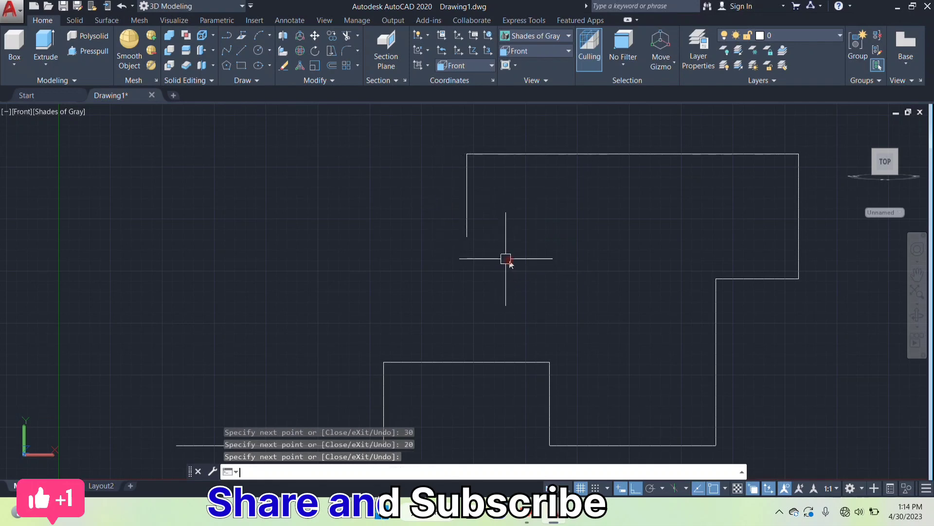
Restart LINE at the top-left corner and extend the top edge 30 and 40 units left.
key(Return)
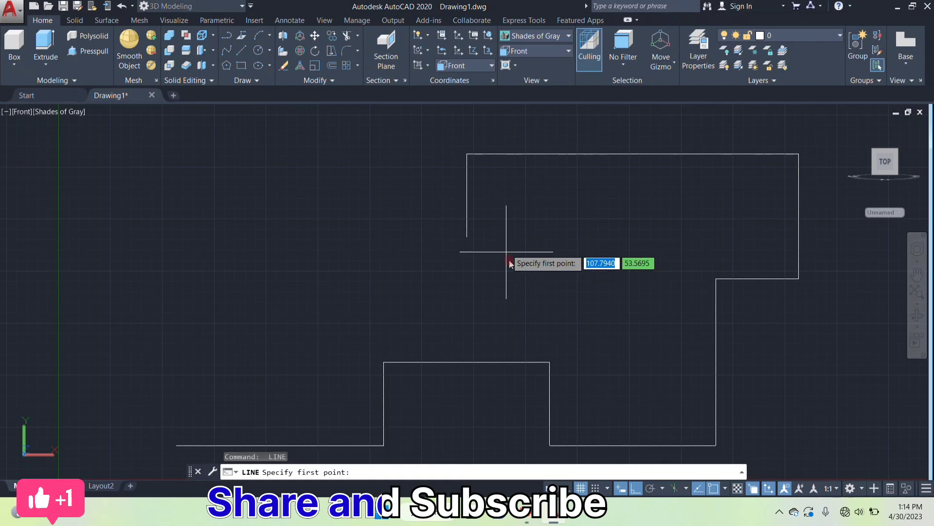
click(467, 154)
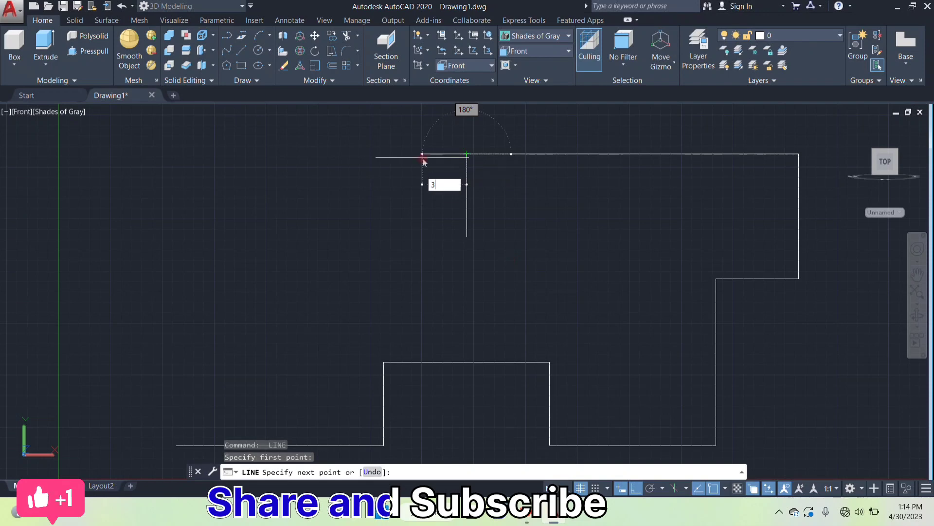
text(30)
key(Return)
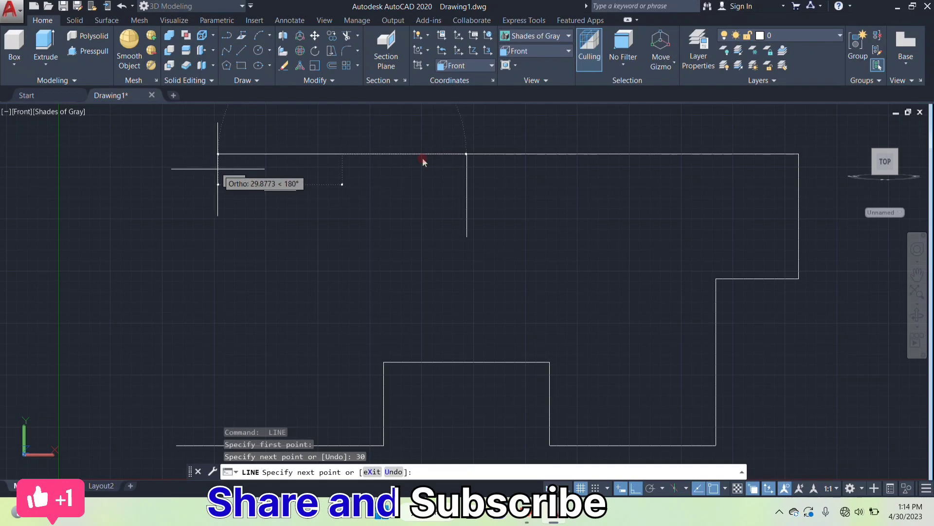
text(4)
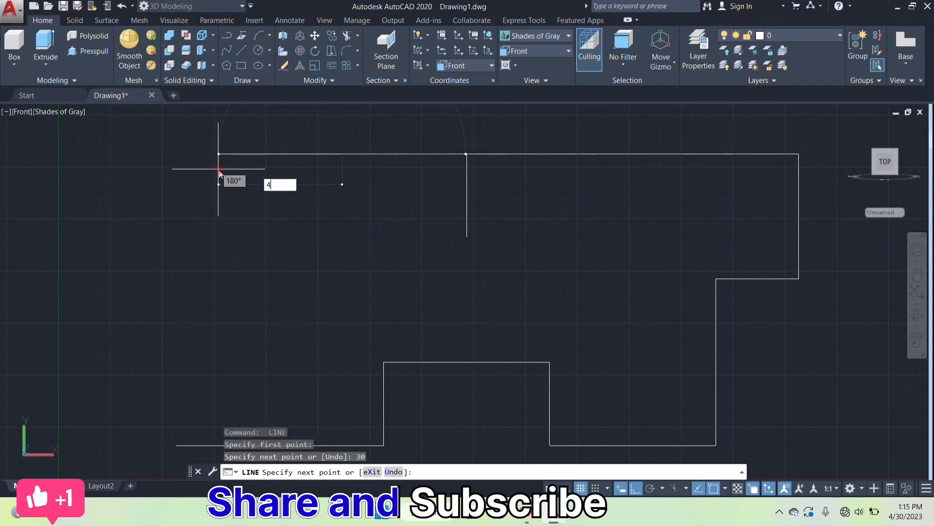
text(0)
key(Return)
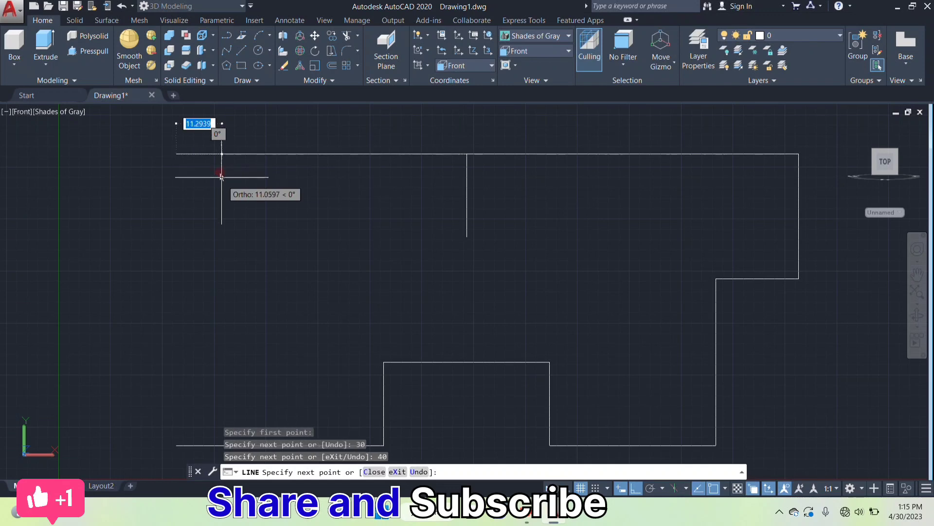
Enter a zero-length segment, then a 10-unit drop down the left side.
middle_drag(272, 236, 323, 211)
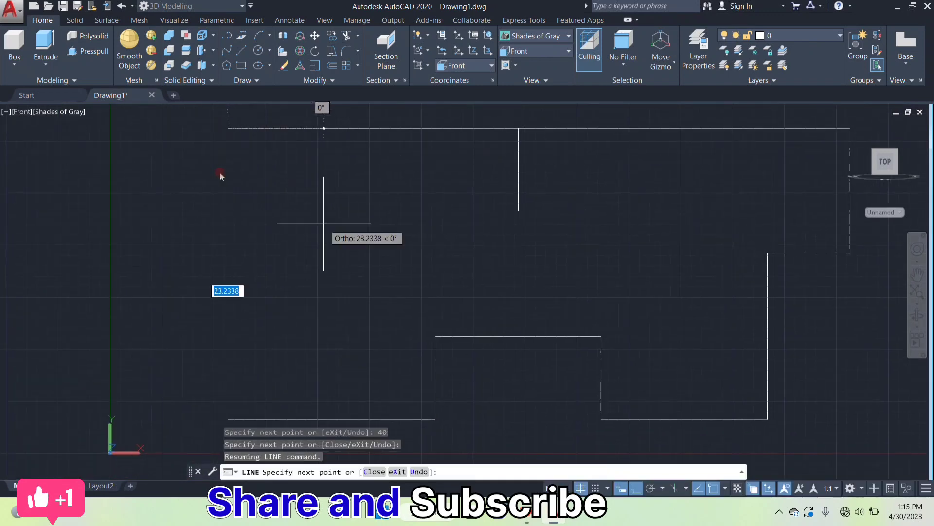
scroll(323, 214, down, 2)
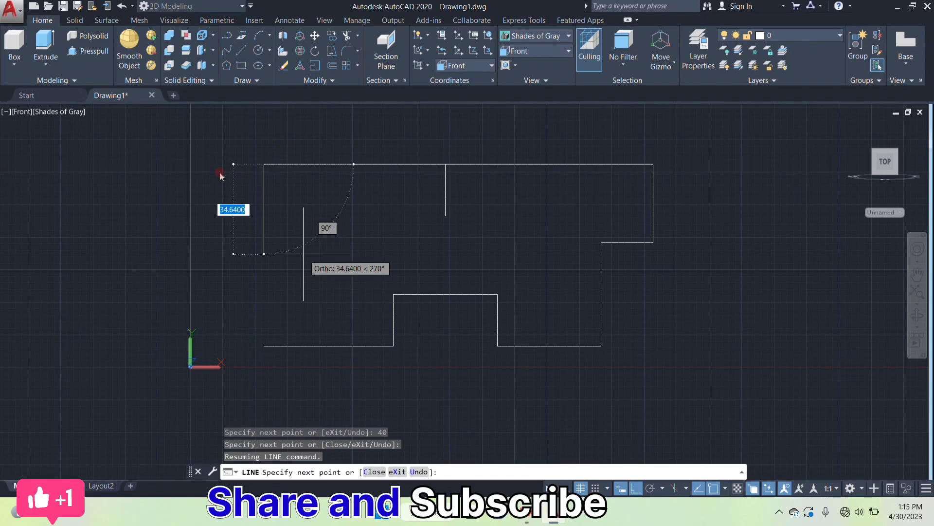
scroll(279, 211, down, 1)
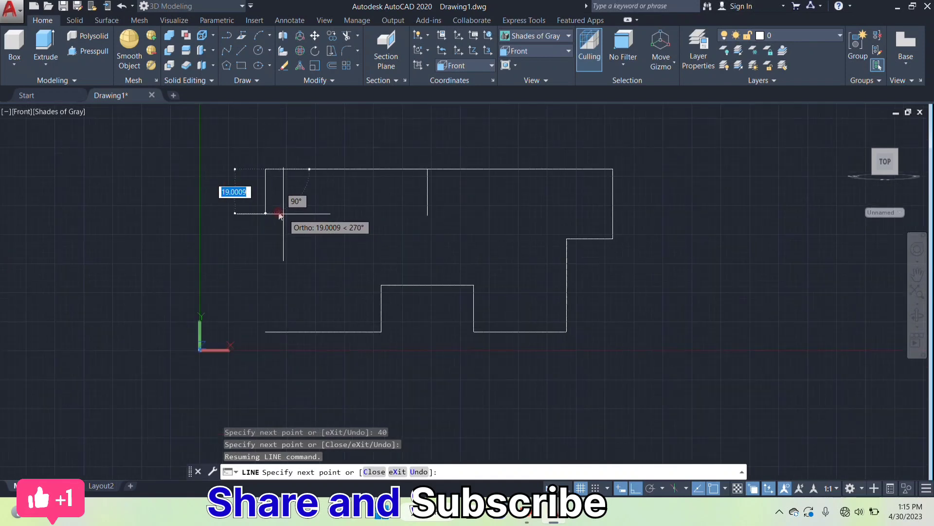
text(0)
key(Return)
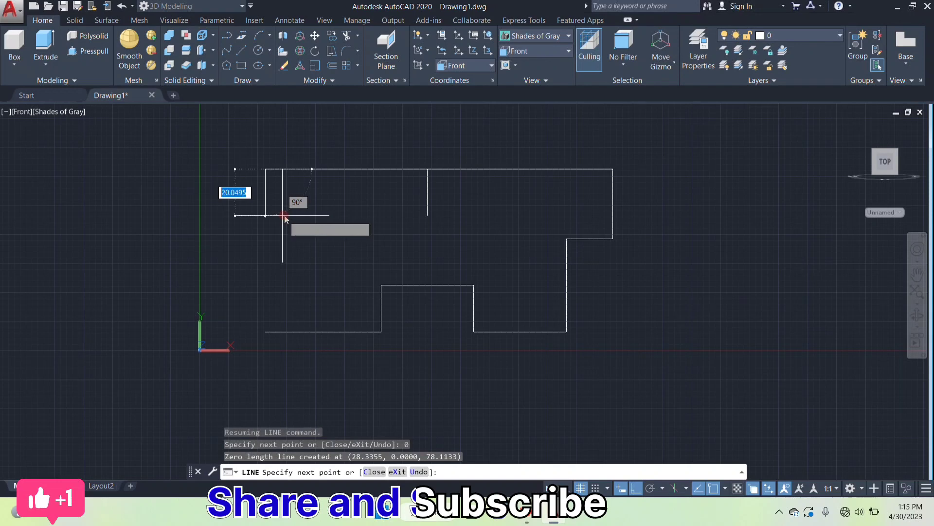
scroll(286, 219, down, 2)
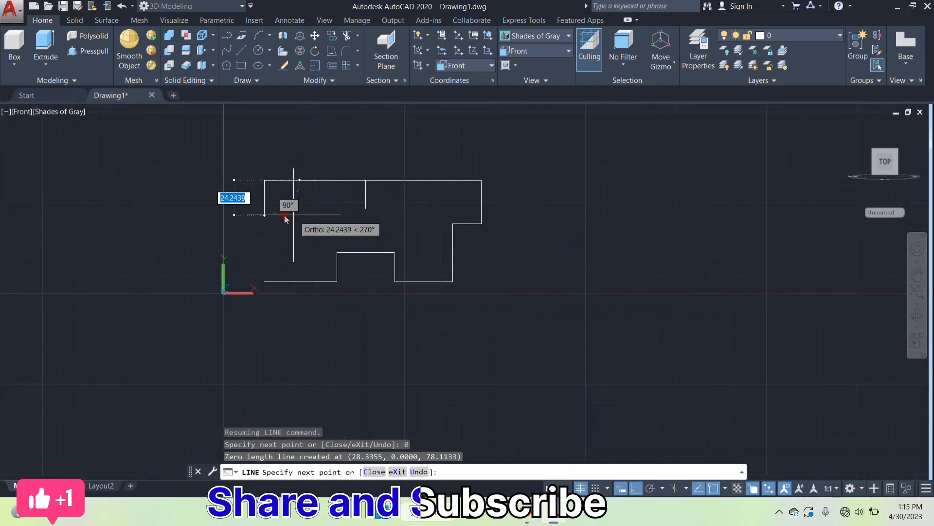
text(10)
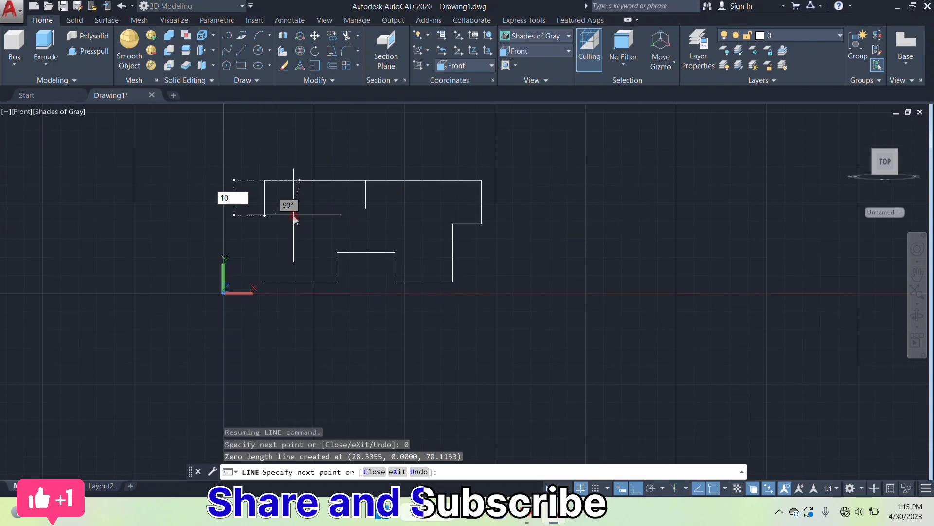
key(Return)
Add a 10-unit step to the right and a 50-unit drop down the left side.
scroll(295, 219, up, 3)
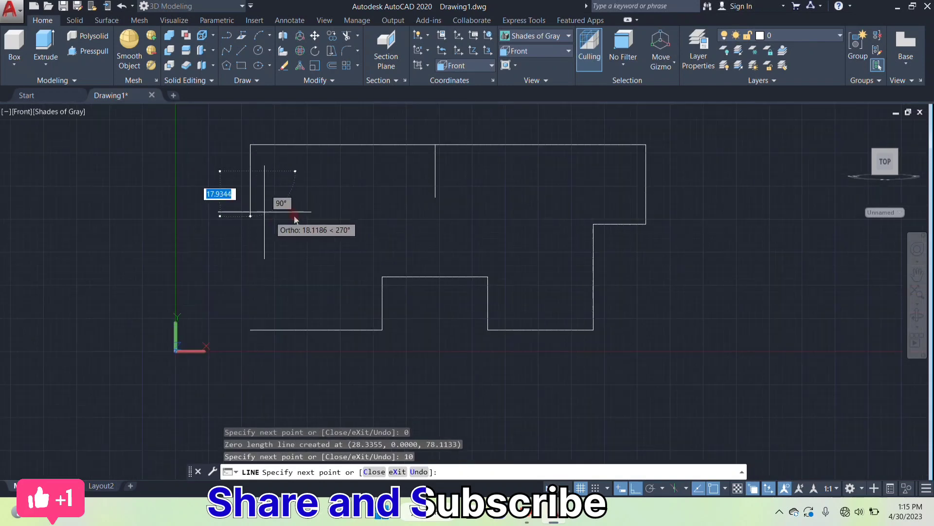
middle_drag(264, 212, 323, 259)
scroll(324, 255, up, 2)
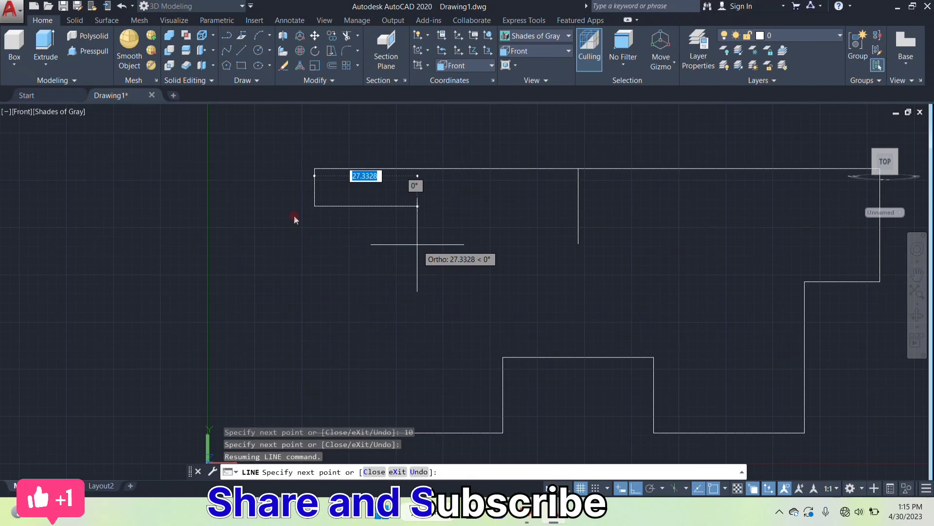
text(1)
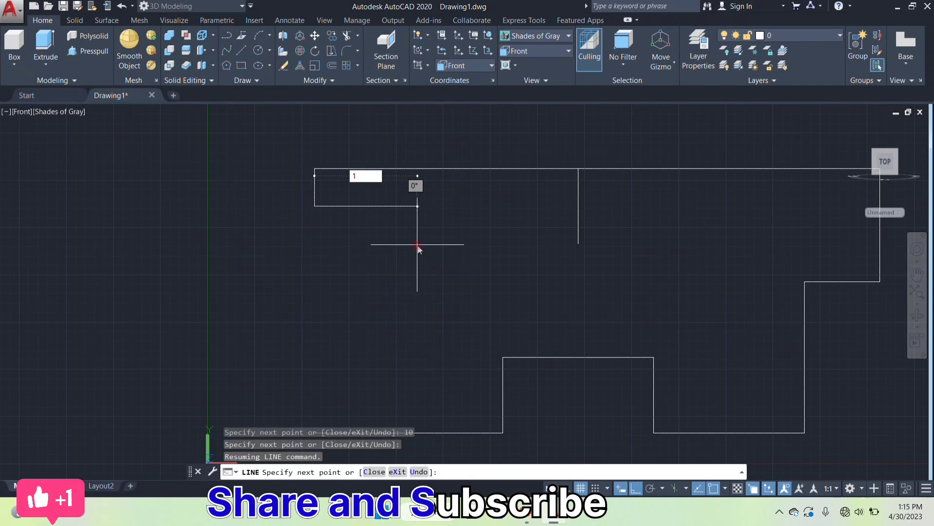
text(0)
key(Return)
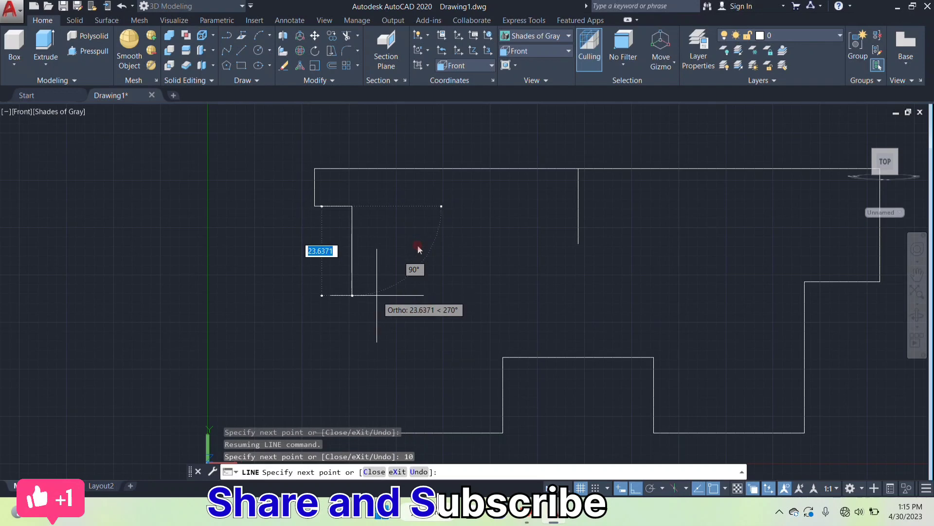
text(50)
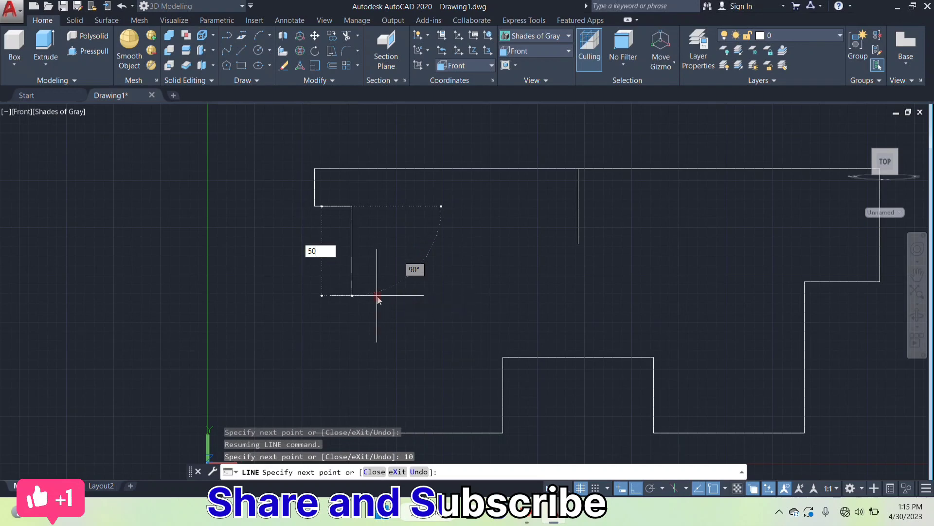
key(Return)
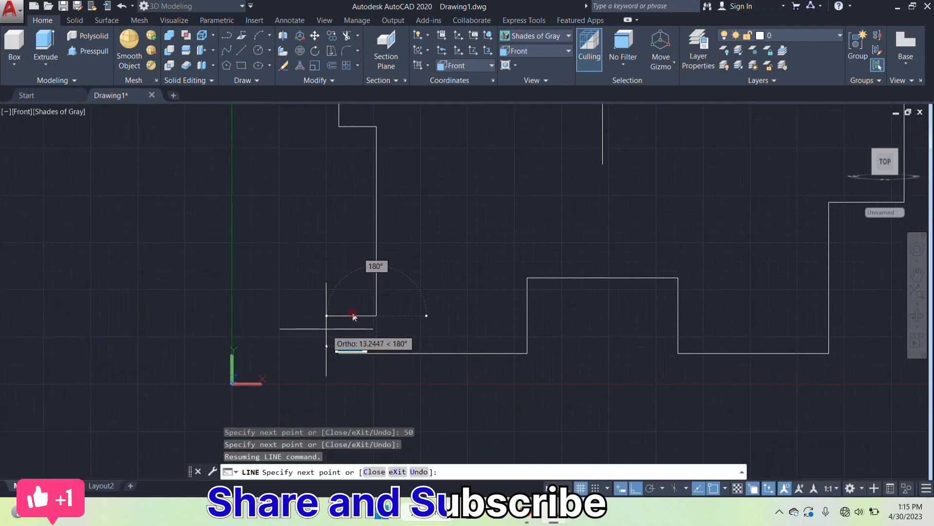
Add a 10-unit step left and a 190-unit vertical line, then cancel LINE.
text(1)
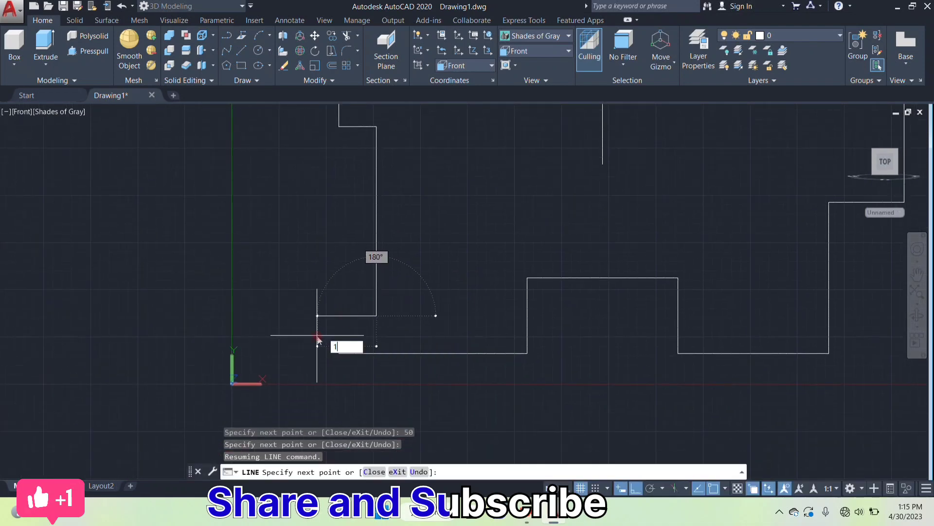
text(0)
key(Return)
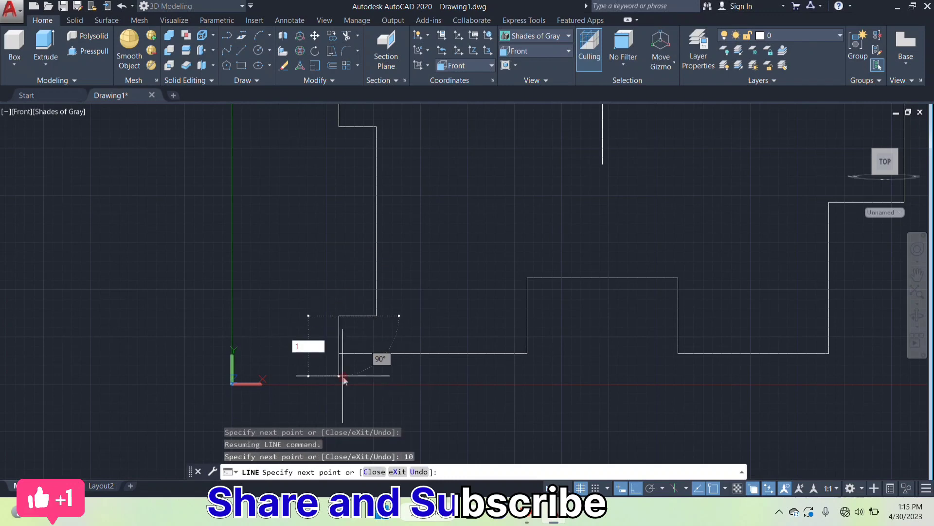
text(190)
key(Return)
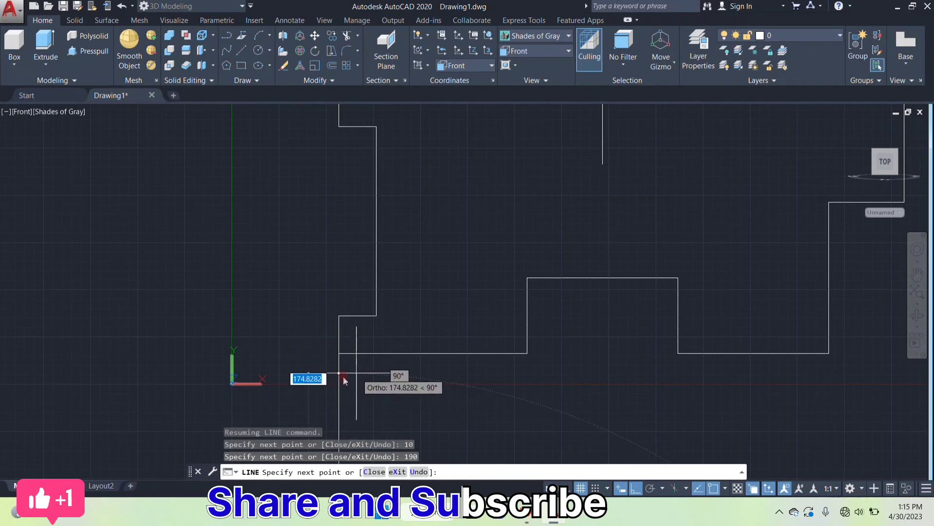
key(BackSpace)
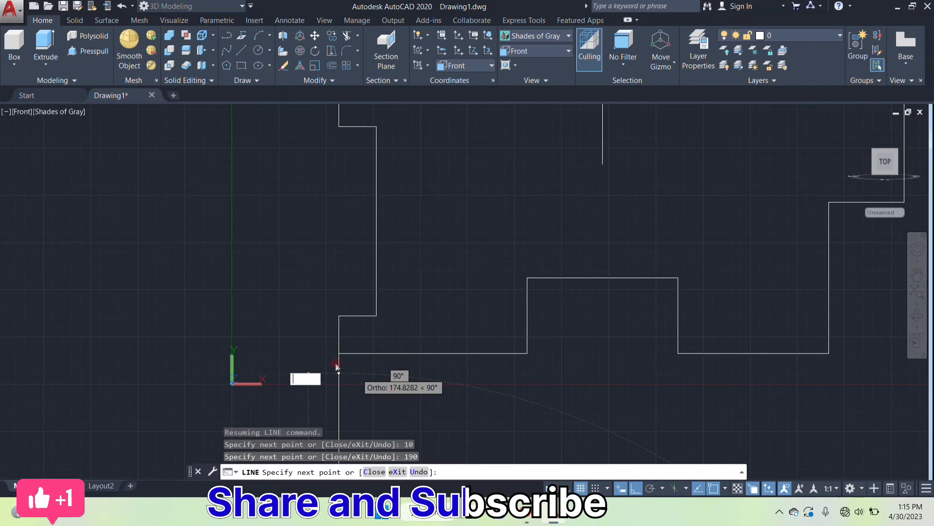
key(Escape)
key(Escape)
key(Escape)
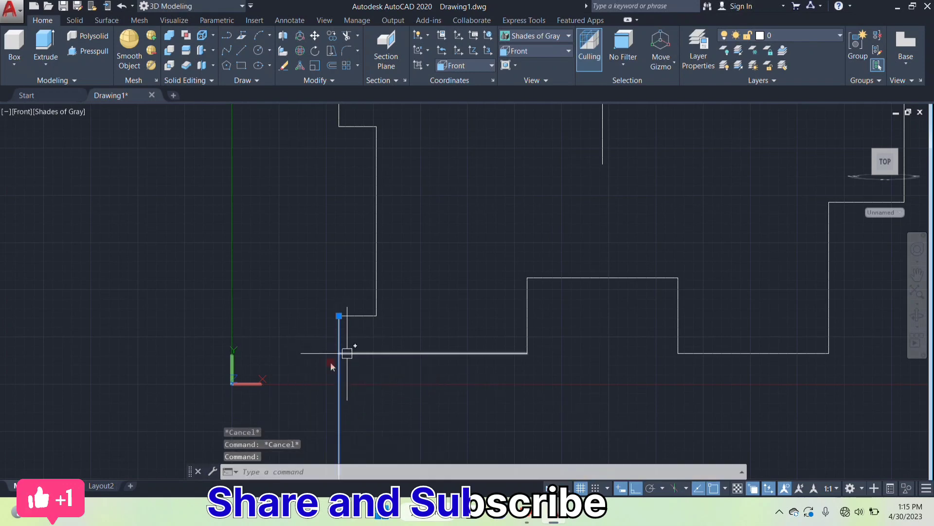
Erase the stray 190-unit line and close the bottom-left corner with a short segment.
key(Delete)
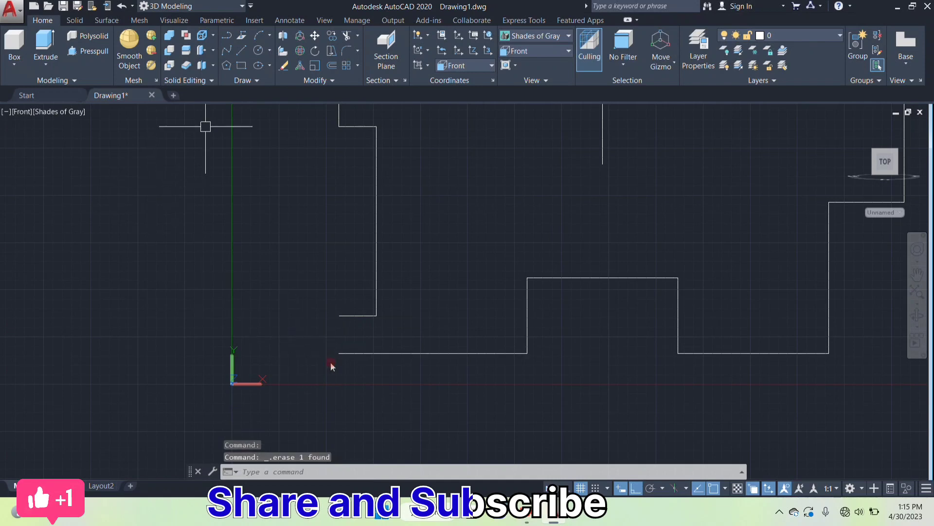
click(242, 52)
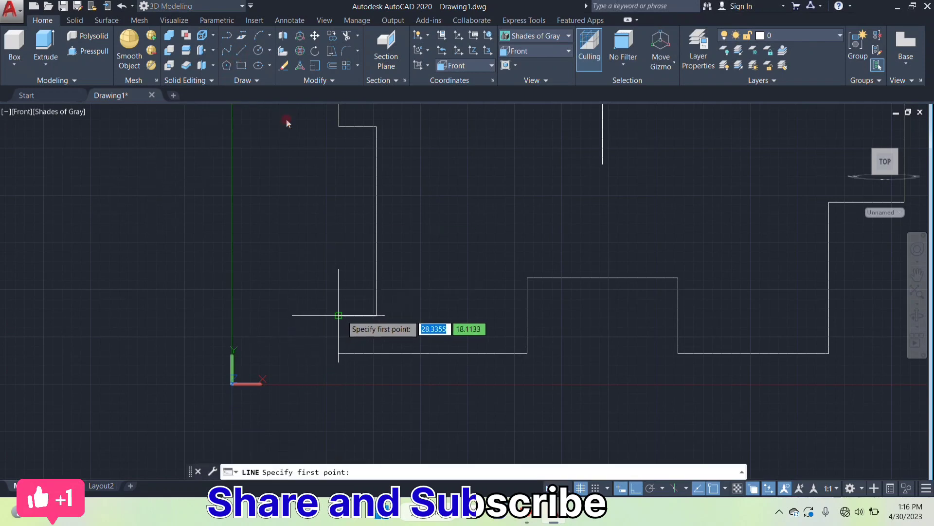
click(338, 316)
click(338, 353)
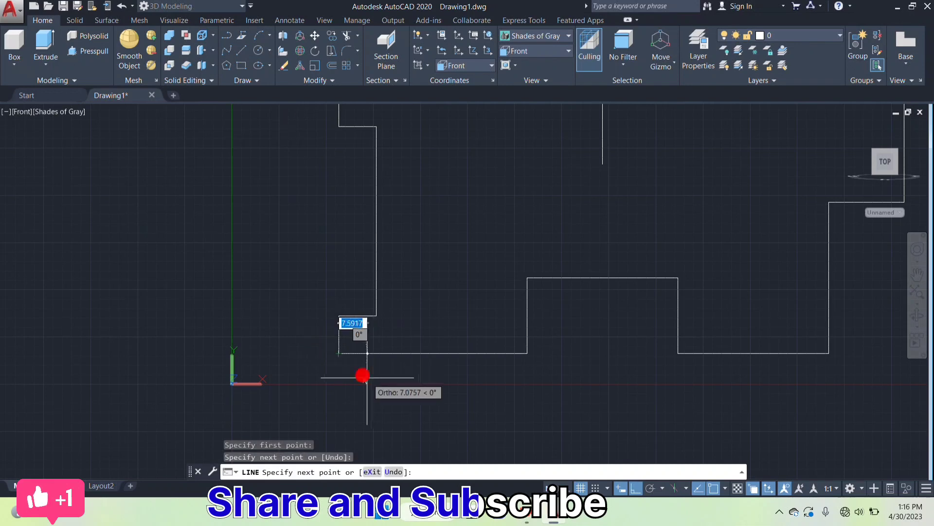
key(Return)
Zoom in on the outline and repeat the LINE command.
scroll(384, 384, down, 1)
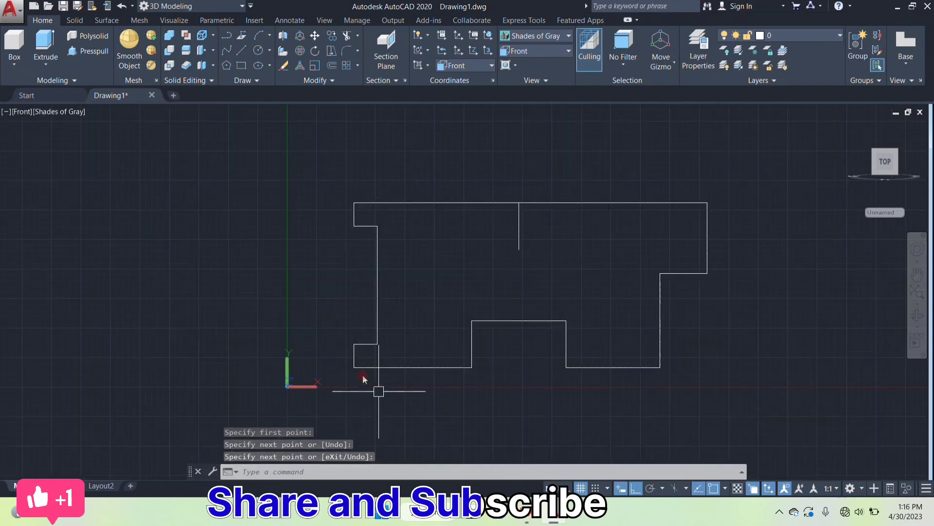
scroll(510, 257, down, 1)
scroll(510, 257, up, 1)
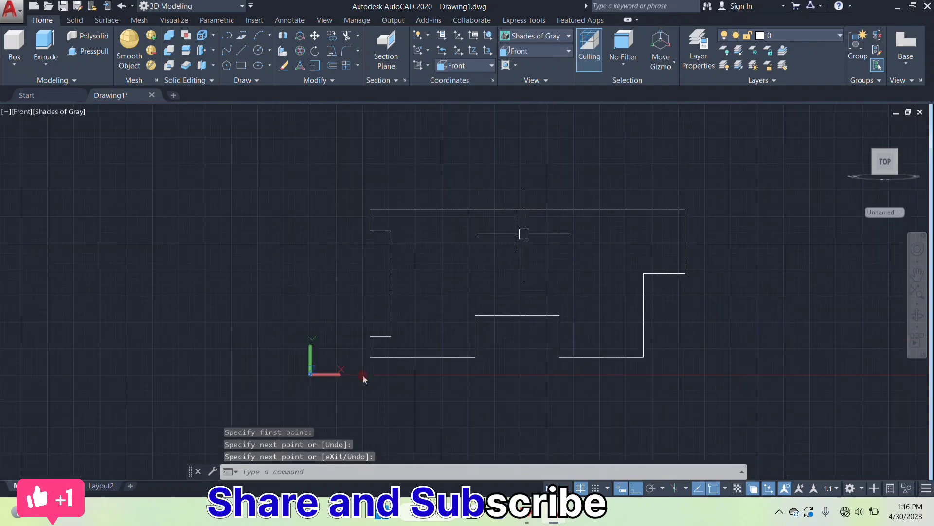
scroll(517, 232, down, 1)
scroll(521, 225, up, 1)
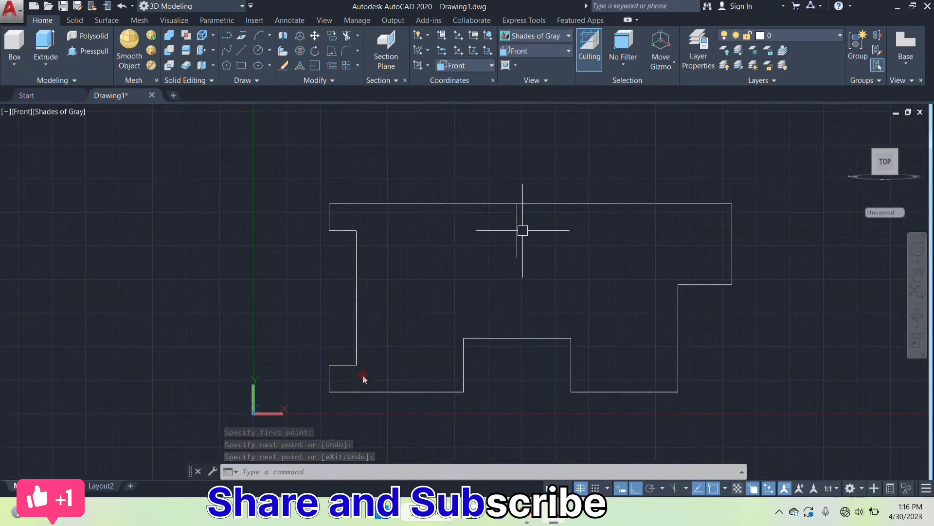
scroll(532, 219, up, 1)
scroll(534, 222, down, 1)
key(Return)
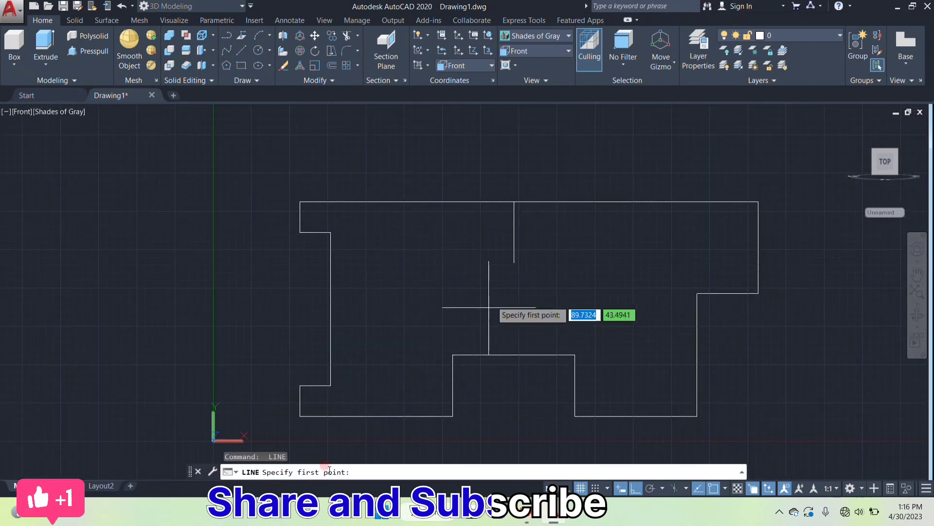
Draw two diagonals from the centre line's lower end up to the top edge, forming the V.
click(514, 263)
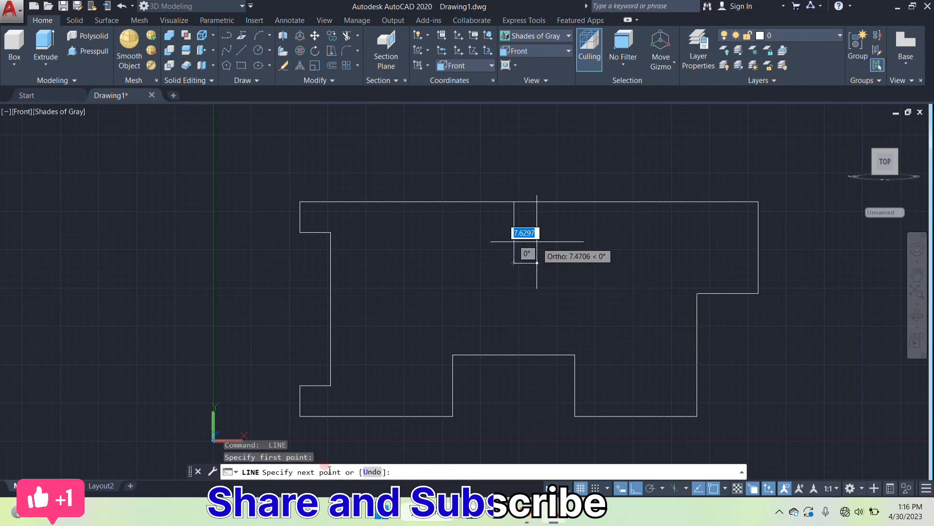
click(606, 201)
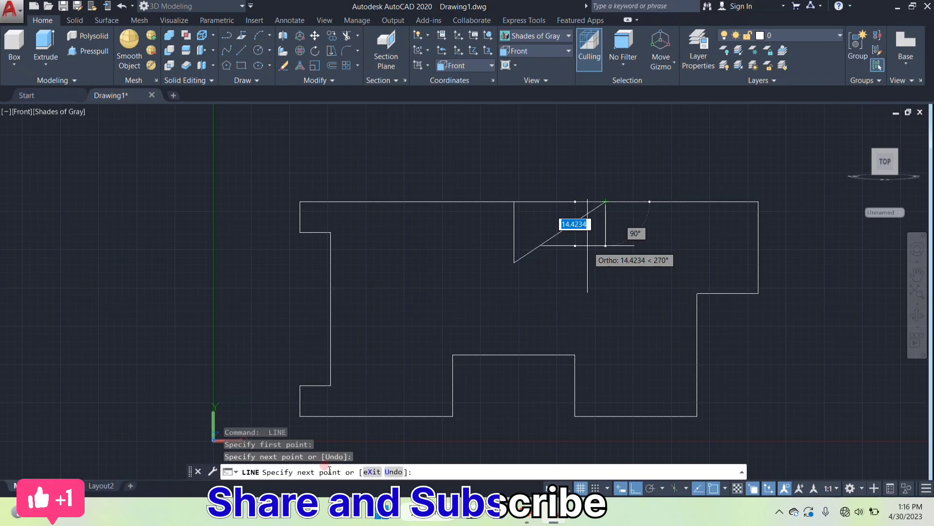
key(Return)
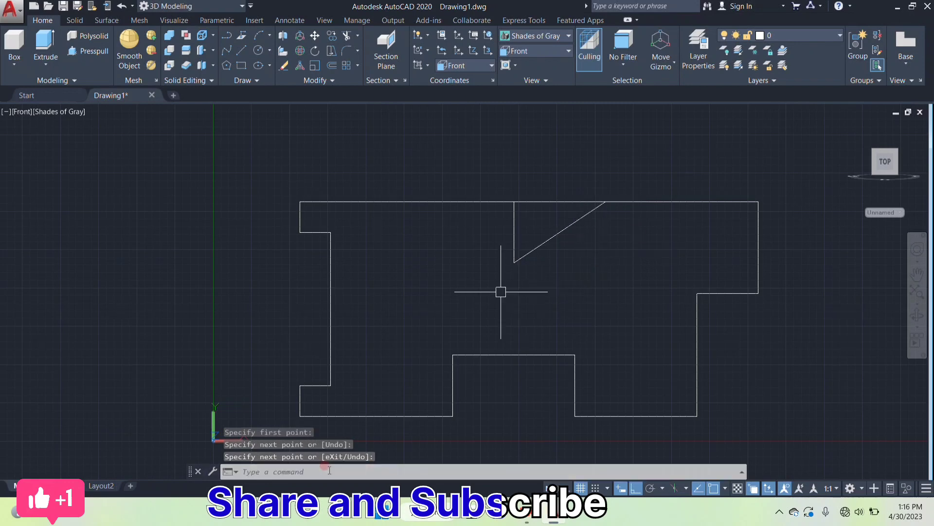
key(Return)
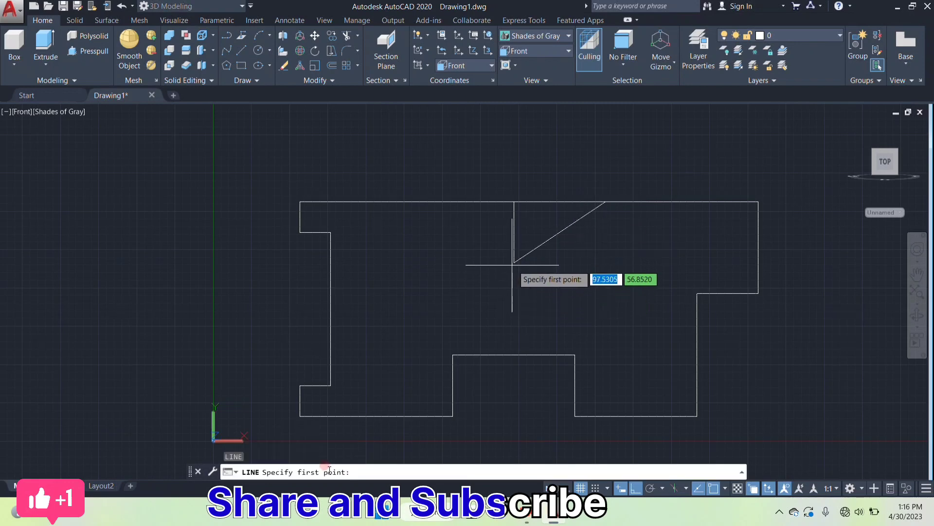
click(514, 263)
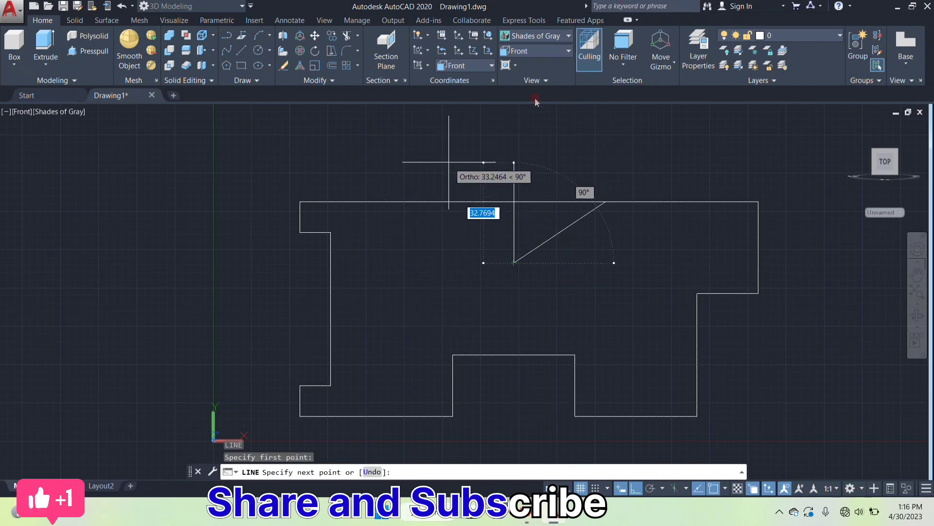
click(422, 201)
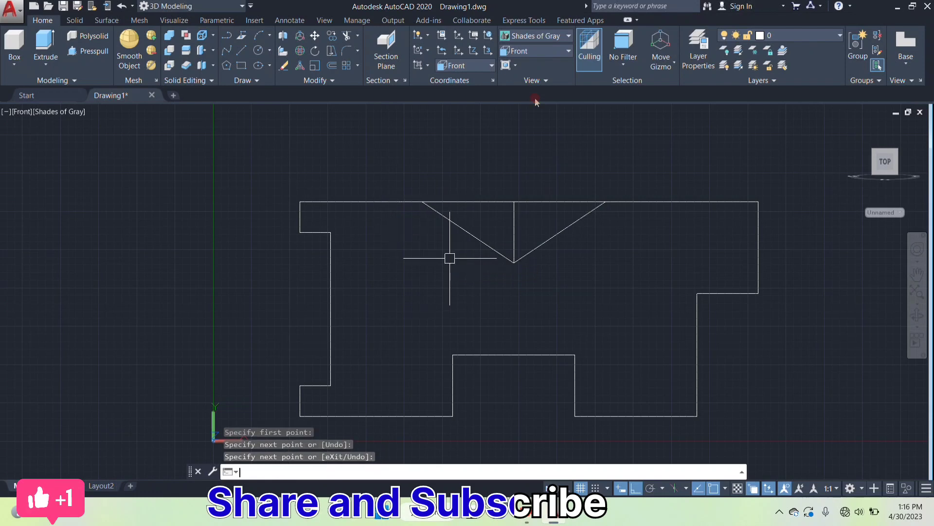
key(Return)
click(496, 201)
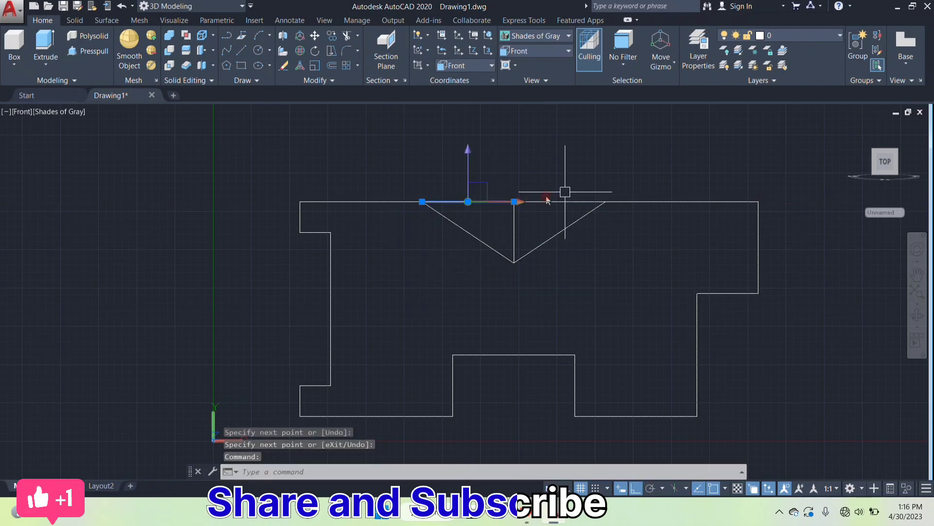
Erase the two top-edge pieces and the centre line inside the V.
click(543, 202)
click(514, 219)
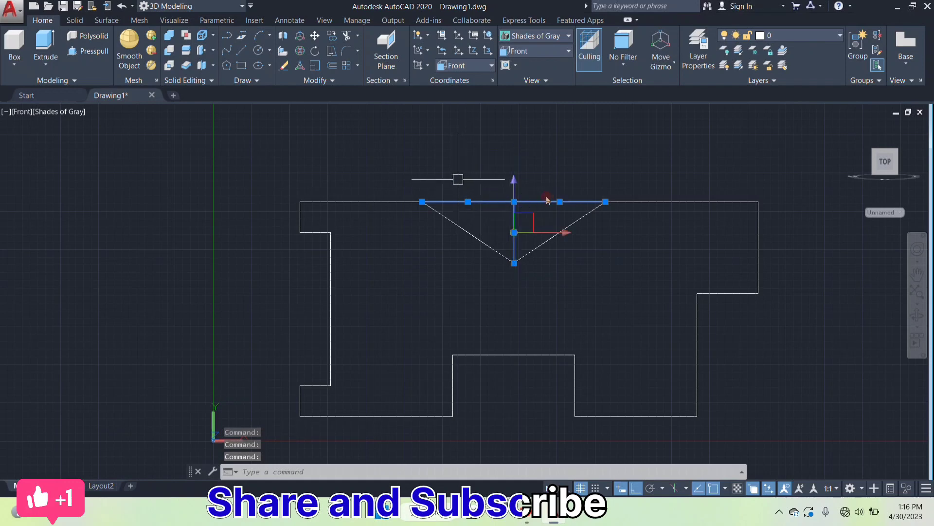
key(Delete)
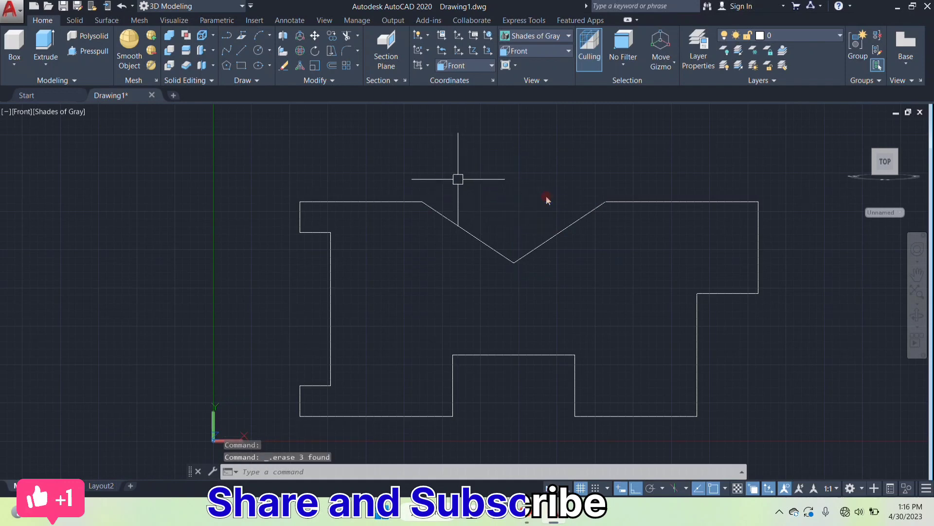
Window-select all outline segments and join them into one polyline with J.
scroll(422, 179, down, 2)
click(302, 157)
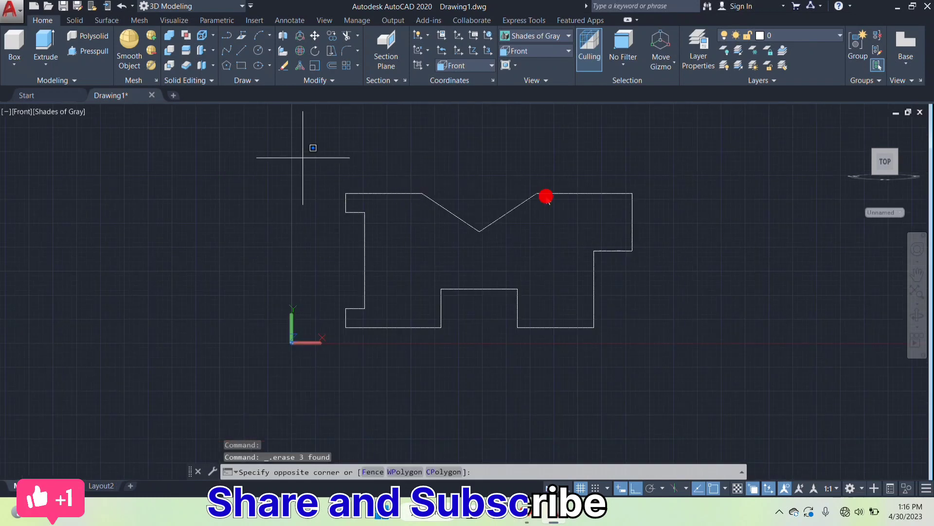
click(656, 374)
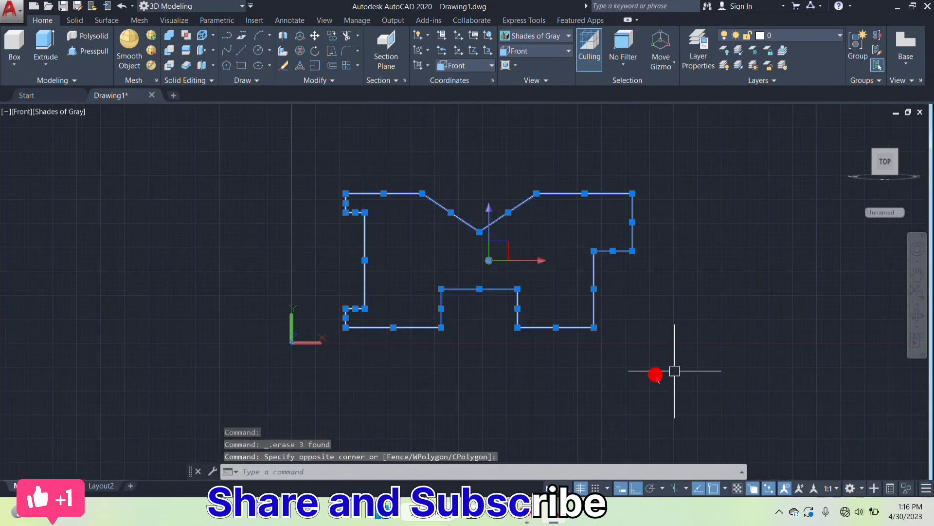
text(j)
key(Return)
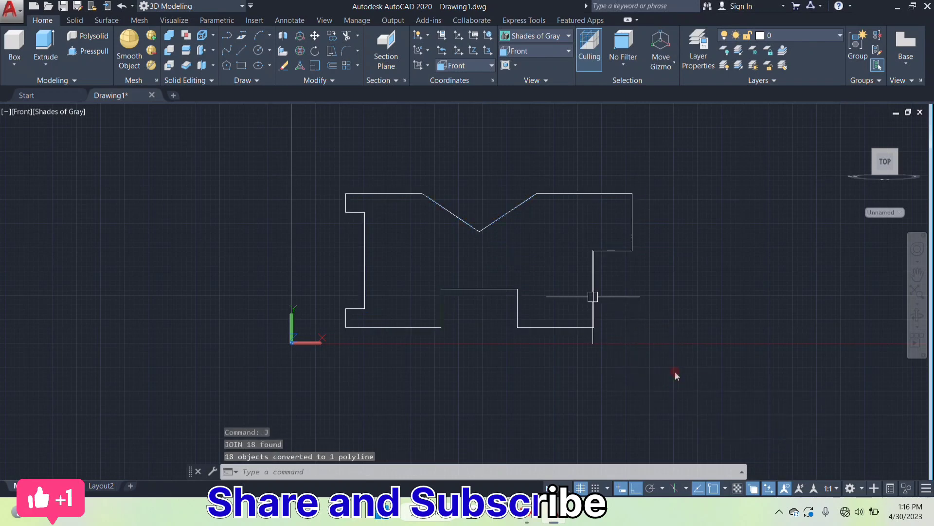
scroll(529, 204, down, 1)
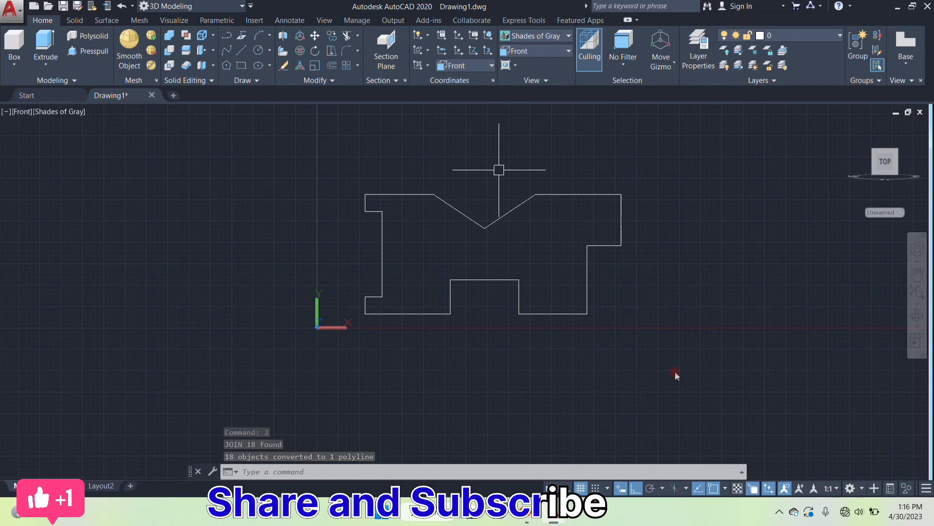
scroll(499, 170, up, 2)
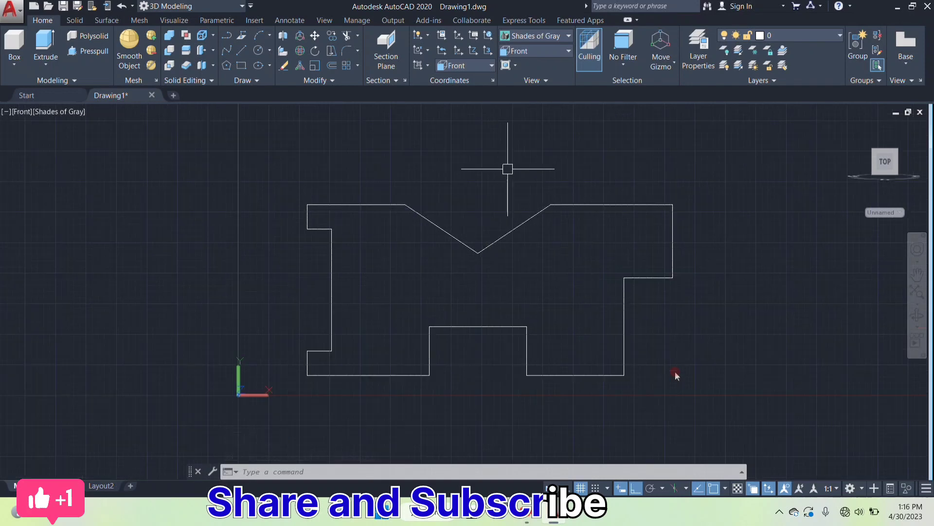
click(536, 51)
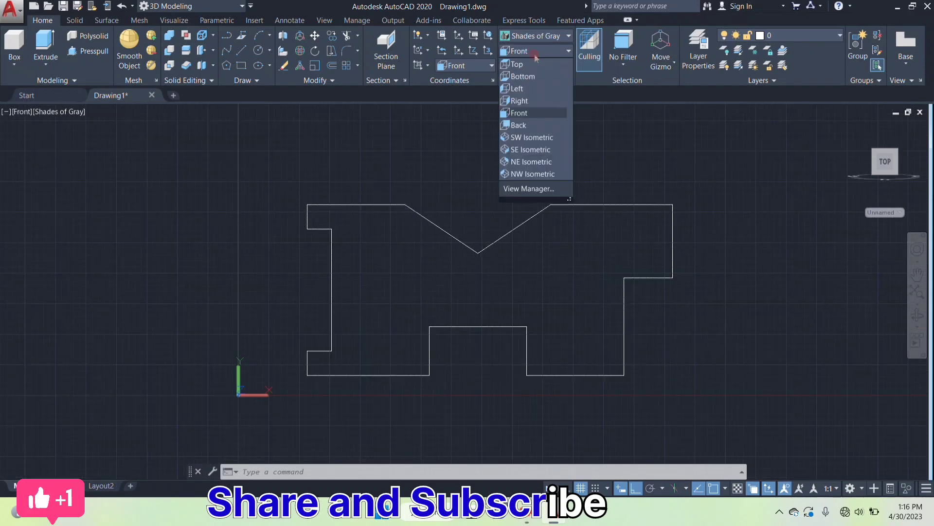
Switch to SE Isometric view and reset the UCS to World.
click(534, 150)
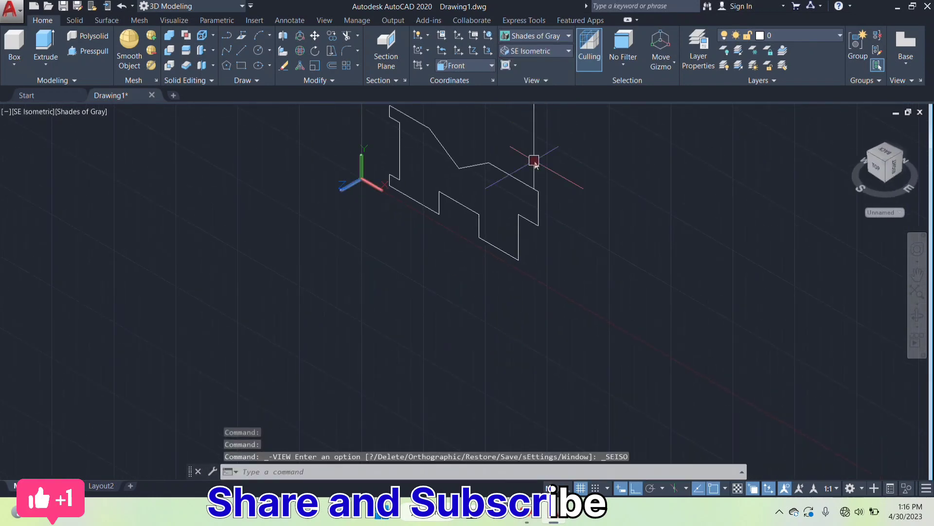
text(ucs)
key(Return)
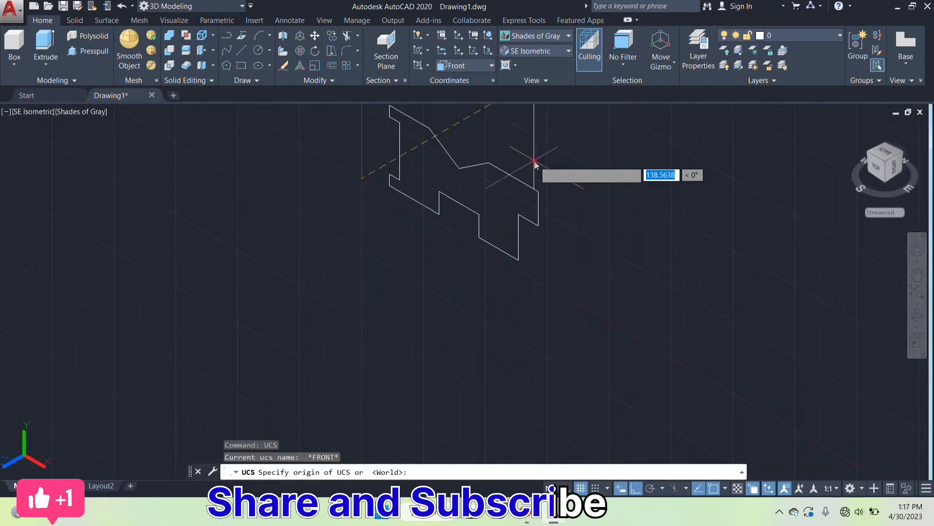
key(Return)
scroll(442, 278, down, 2)
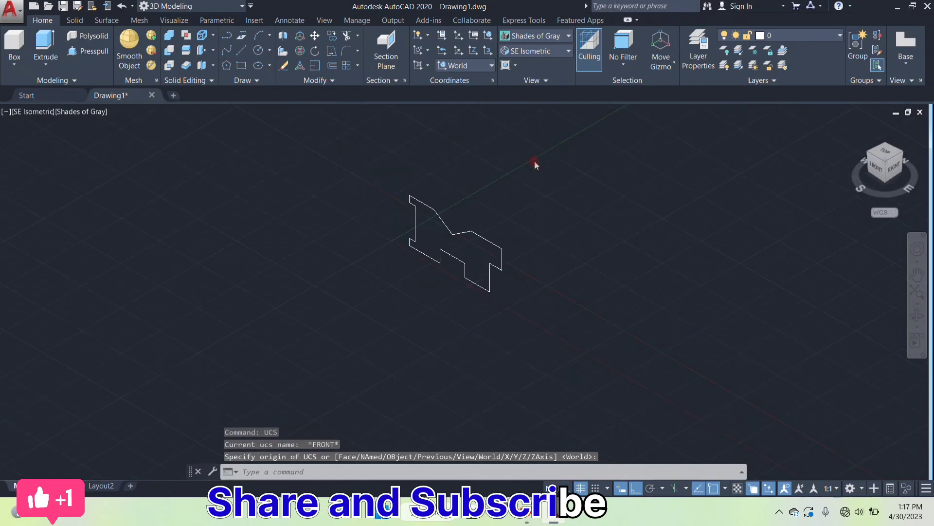
scroll(428, 177, up, 2)
scroll(413, 138, up, 2)
scroll(413, 138, up, 2)
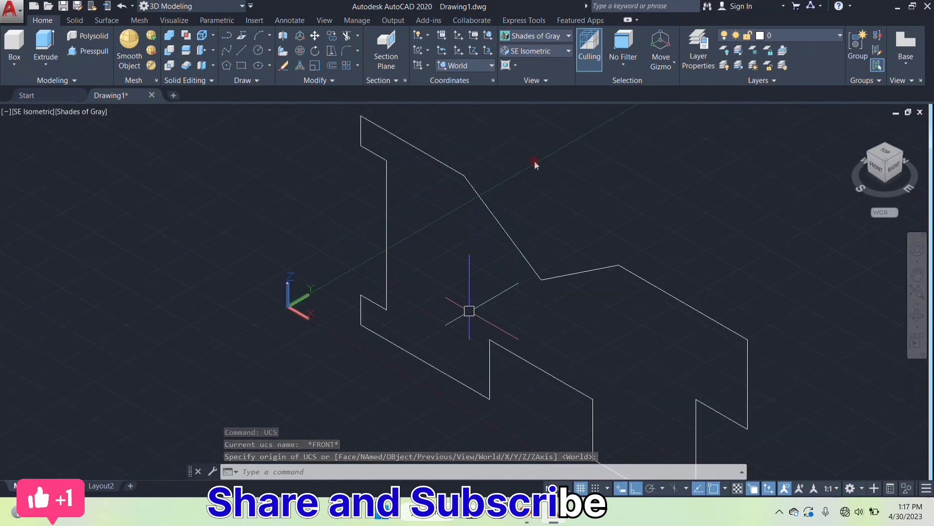
Extrude the joined polyline into a solid with the default -3 height, then inspect it.
click(42, 39)
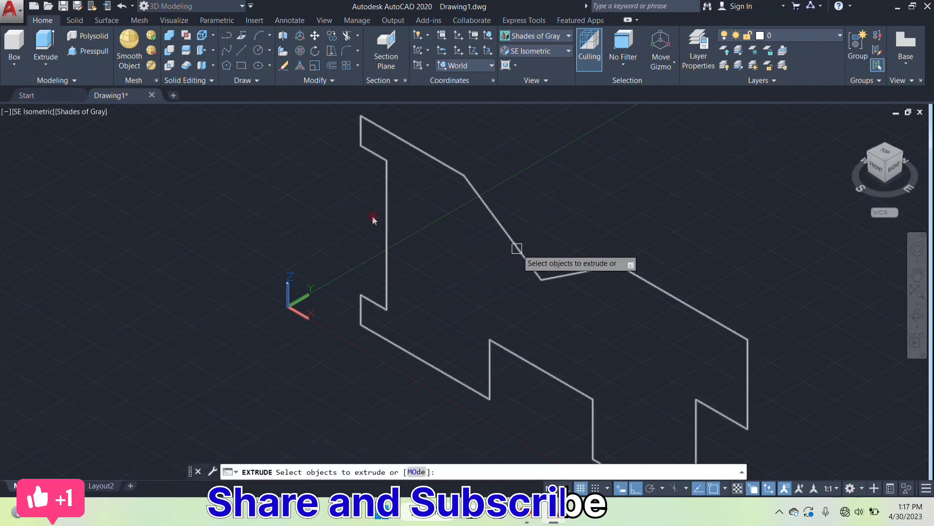
click(516, 248)
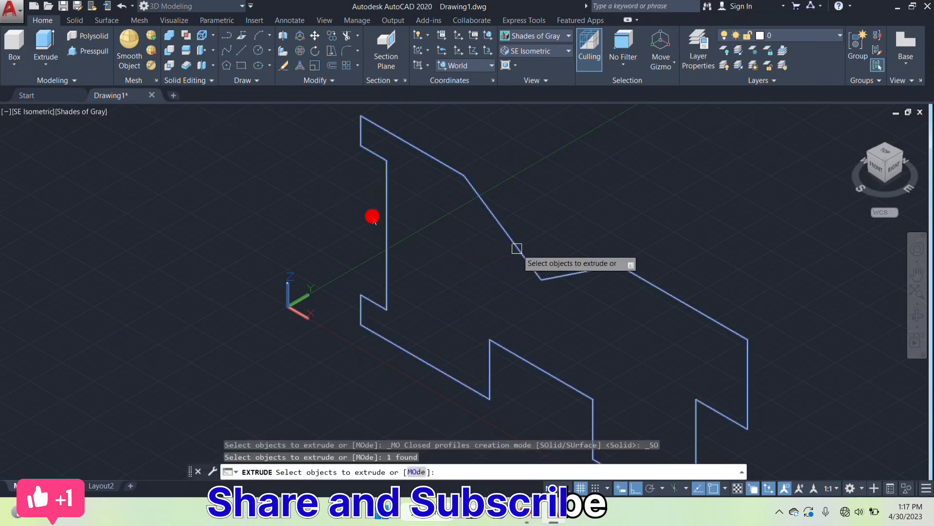
right_click(372, 217)
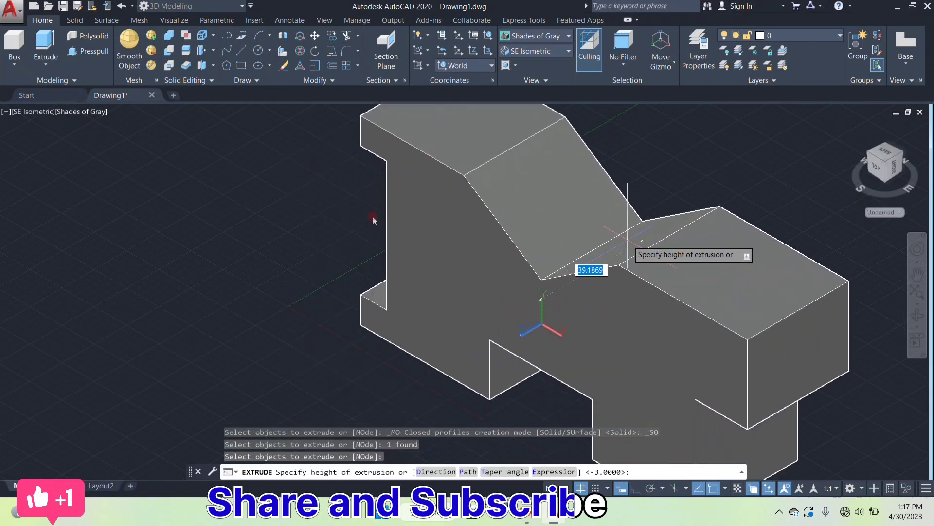
key(Return)
click(572, 288)
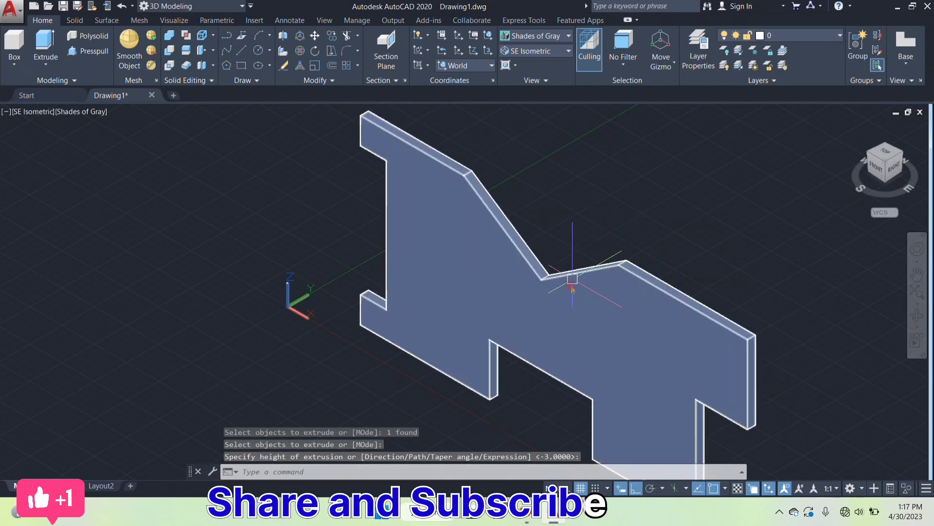
scroll(571, 272, up, 1)
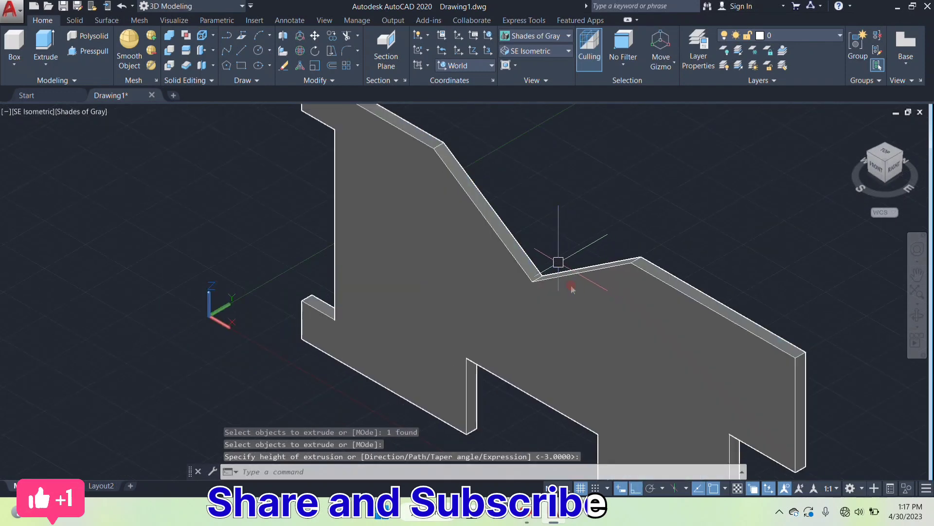
scroll(571, 288, down, 4)
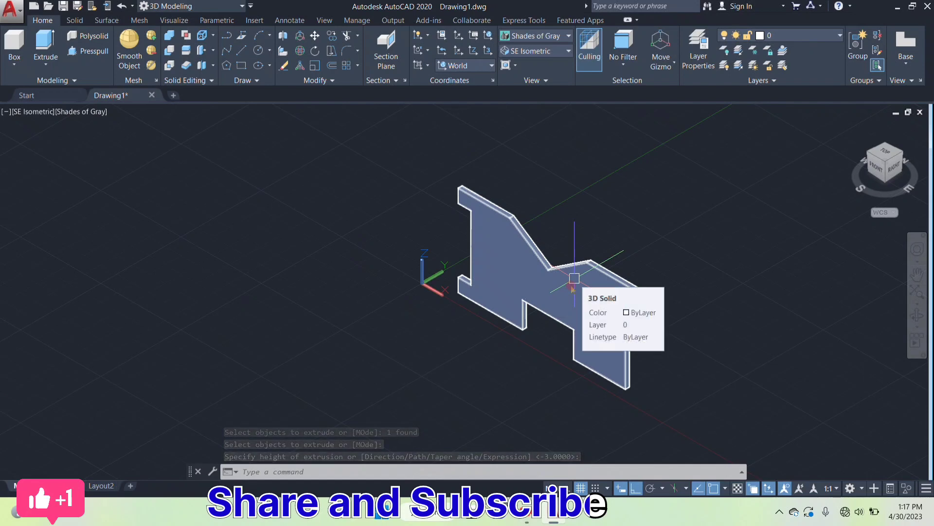
scroll(573, 288, up, 2)
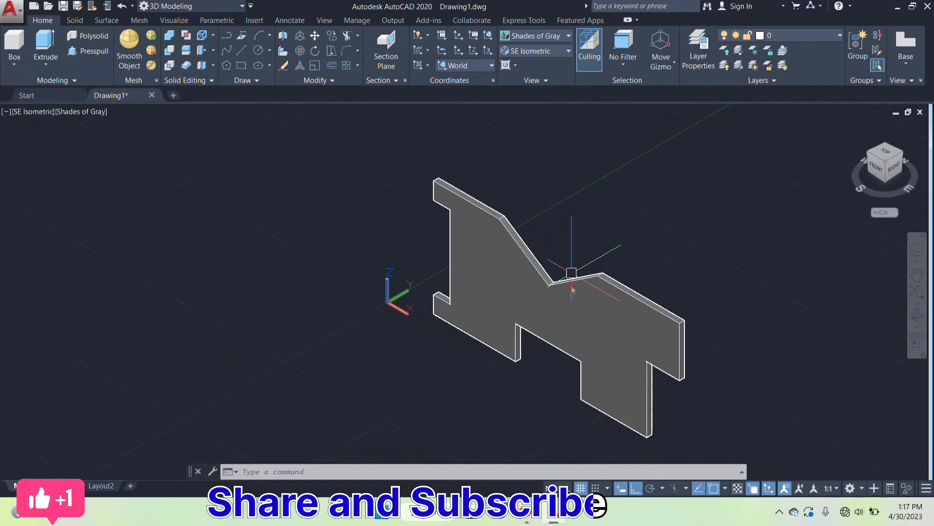